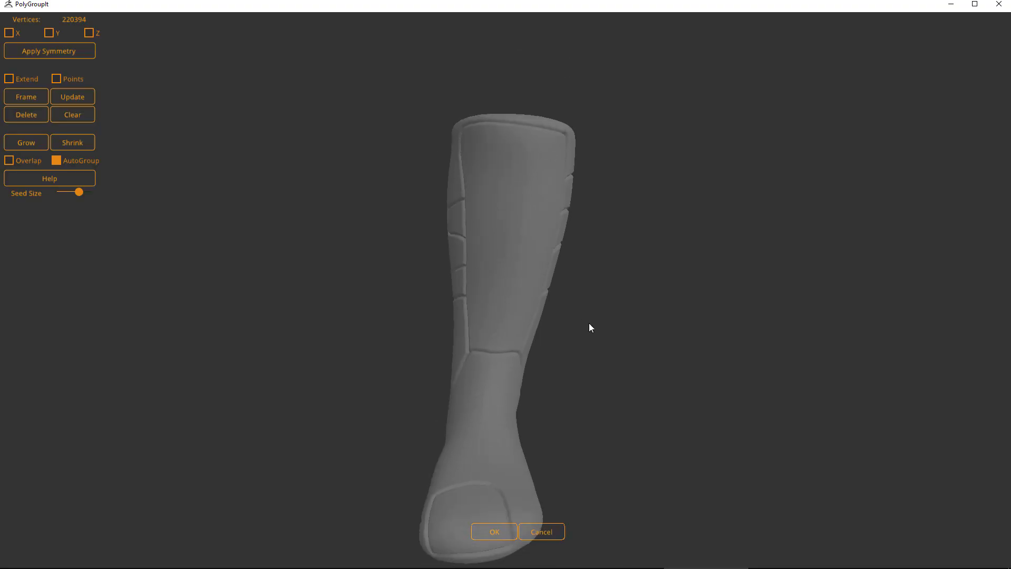
Step: Seed a group on the boot's front shin panel and adjust its value to about 0.14
left_click_drag(605, 308, 561, 320)
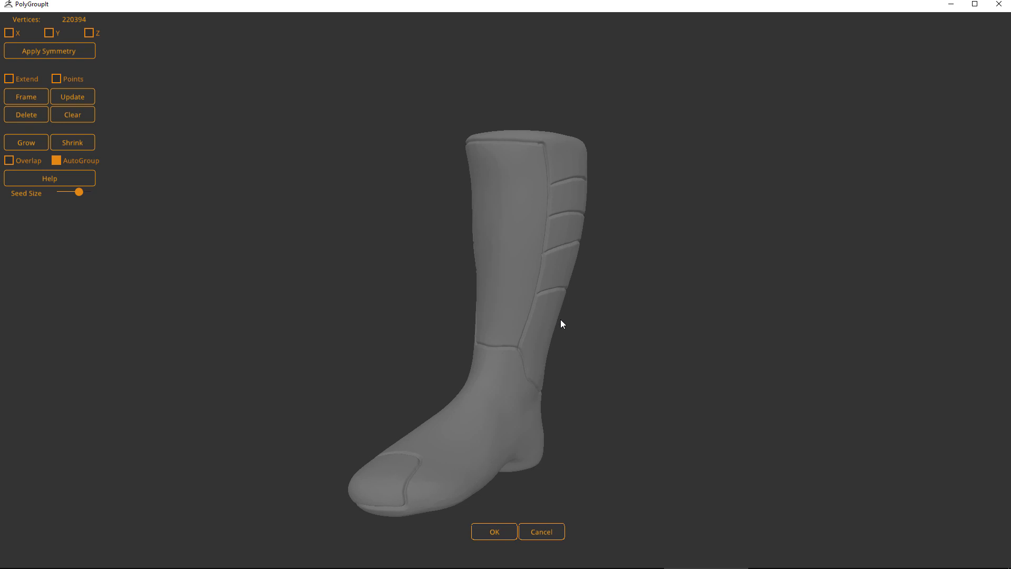
left_click(503, 241)
mouse_move(472, 288)
left_mouse_down()
mouse_move(532, 287)
mouse_move(493, 289)
left_mouse_up()
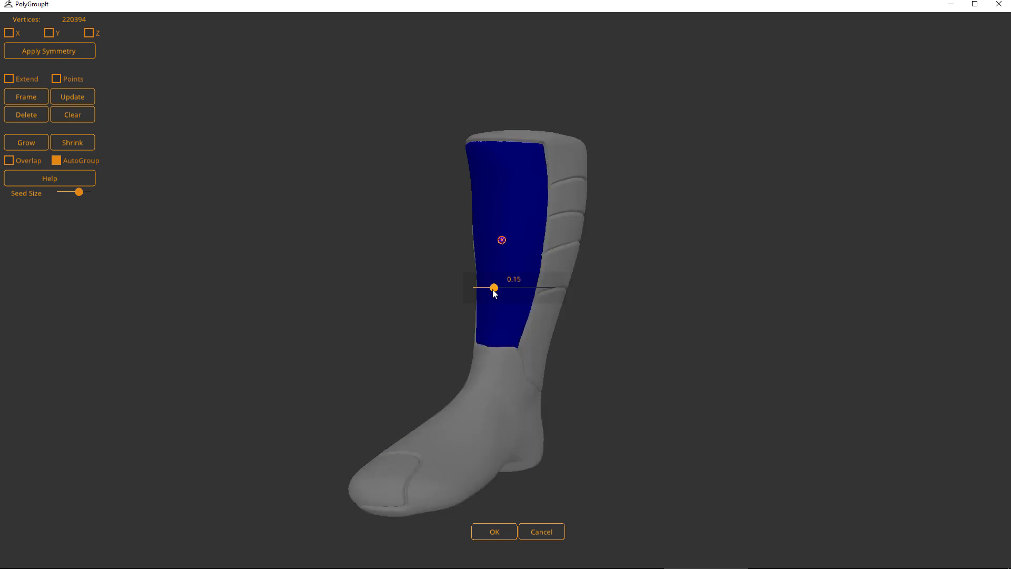
Step: Seed groups on two alternating side bands of the boot, each with a value of 0.07
left_click_drag(651, 353, 557, 349)
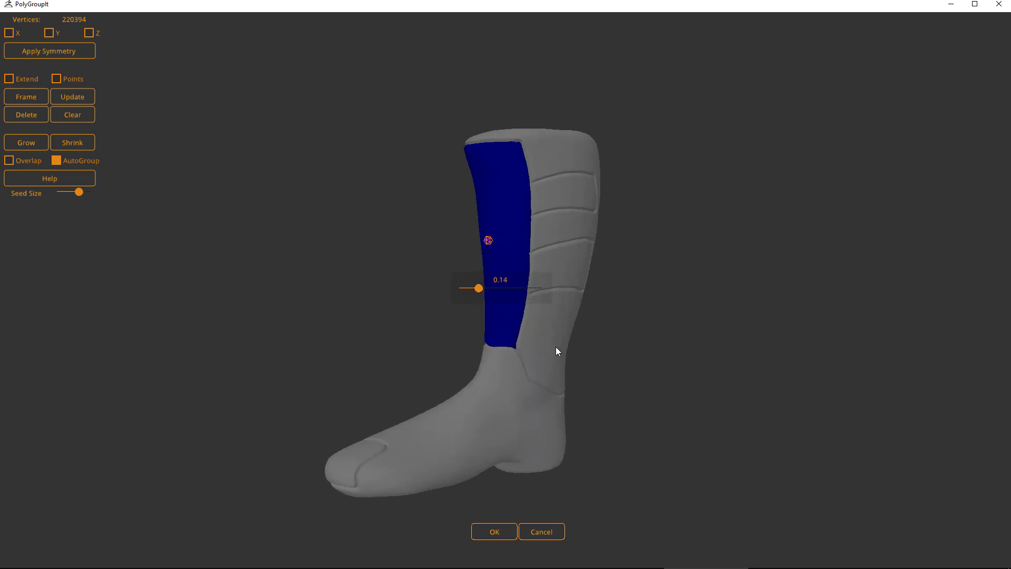
left_click(561, 189)
left_click_drag(551, 239, 541, 238)
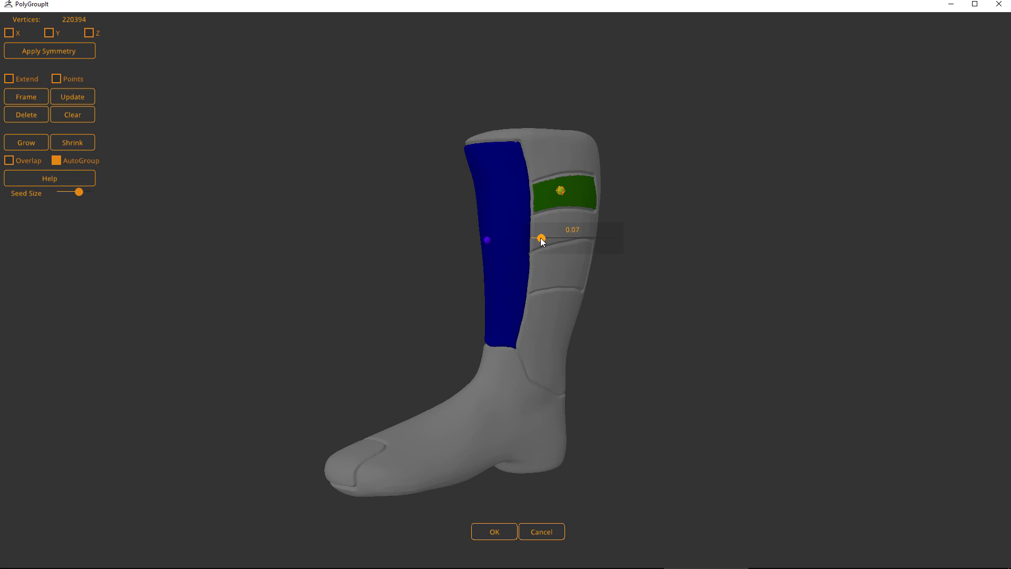
left_click(549, 279)
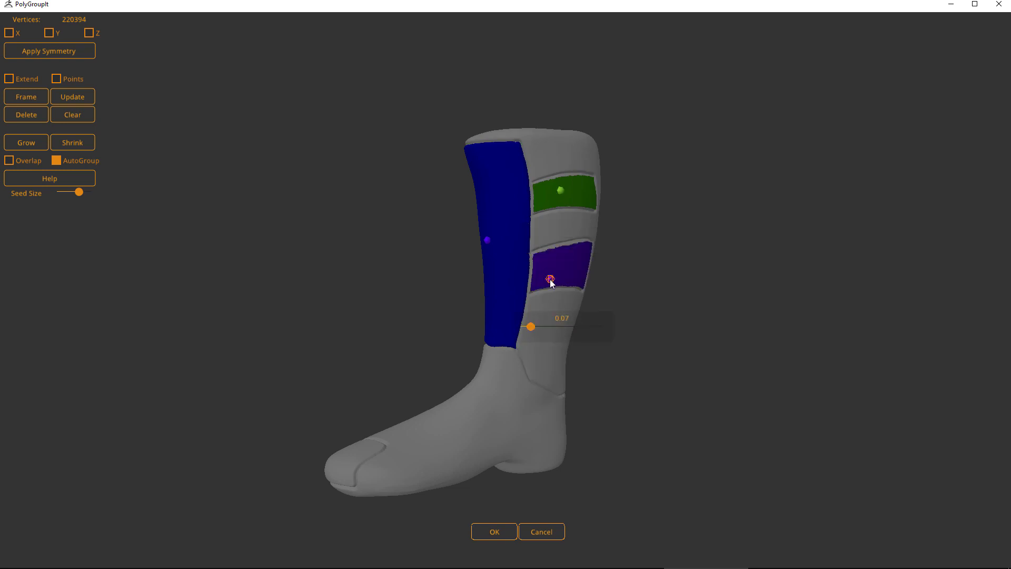
Step: Try shrinking and growing the groups, and clear all the seeds from the boot
left_click(63, 141)
left_click(24, 141)
left_click_drag(227, 197, 469, 223)
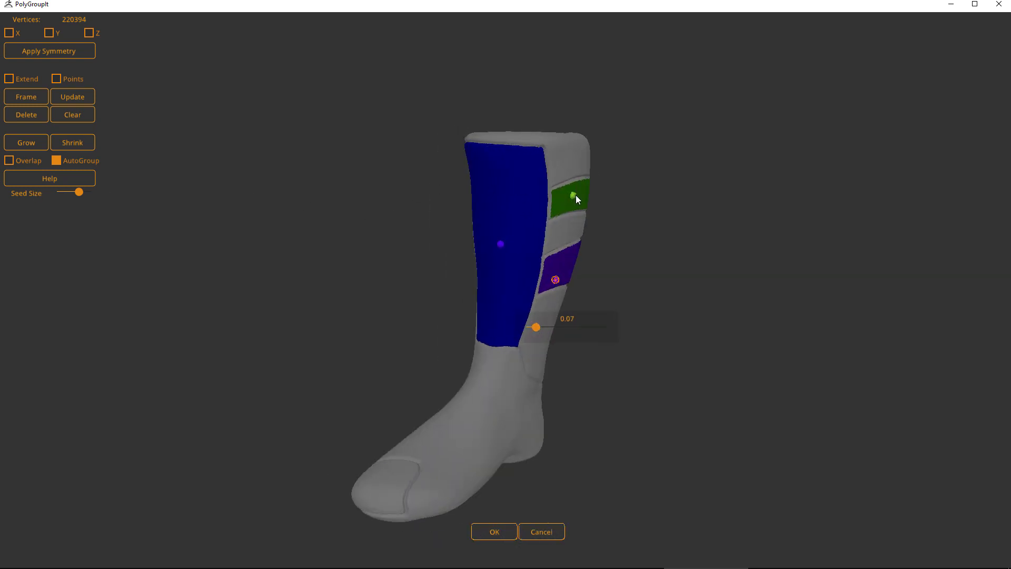
left_click(574, 195)
left_click(74, 114)
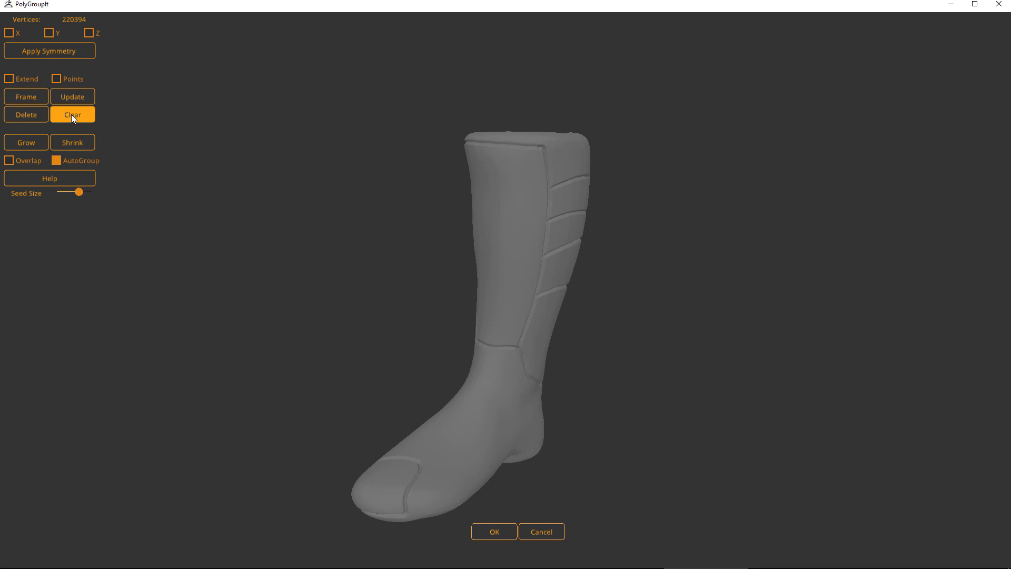
Step: Seed the front shin panel, replace that seed with one higher up, and seed two alternating side bands
left_click(507, 238)
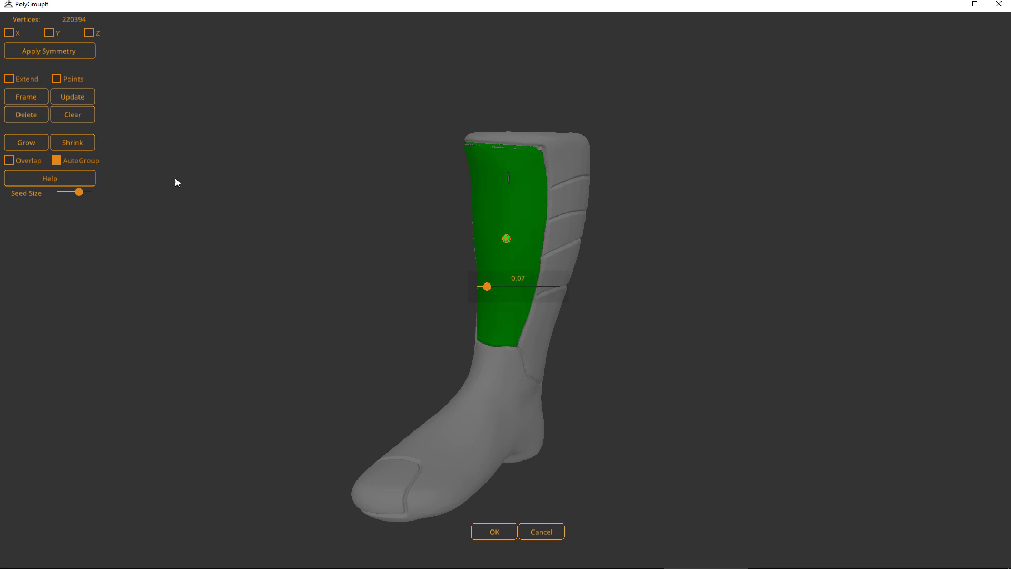
left_click(25, 114)
left_click(494, 192)
left_click(576, 195)
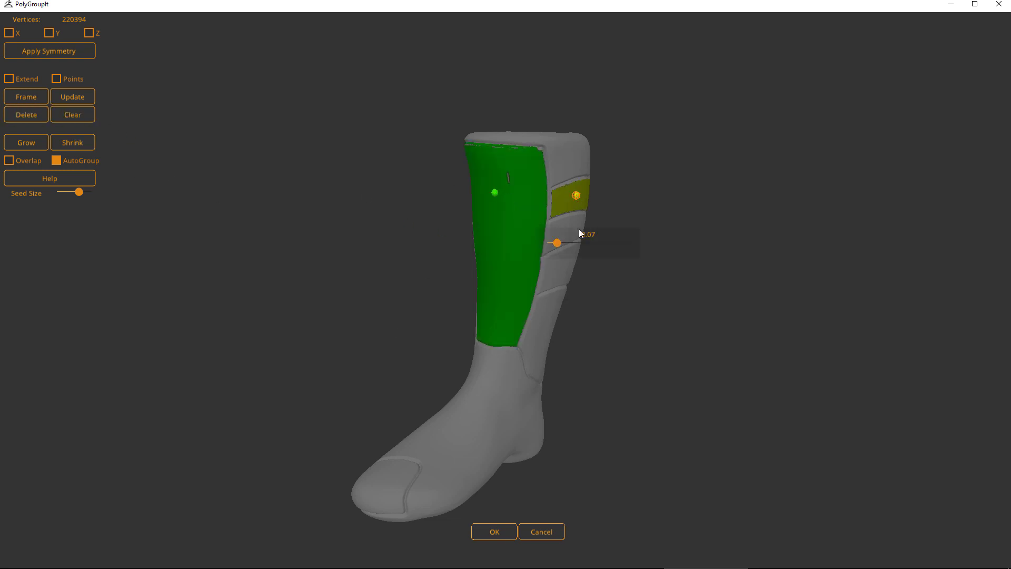
left_click(559, 276)
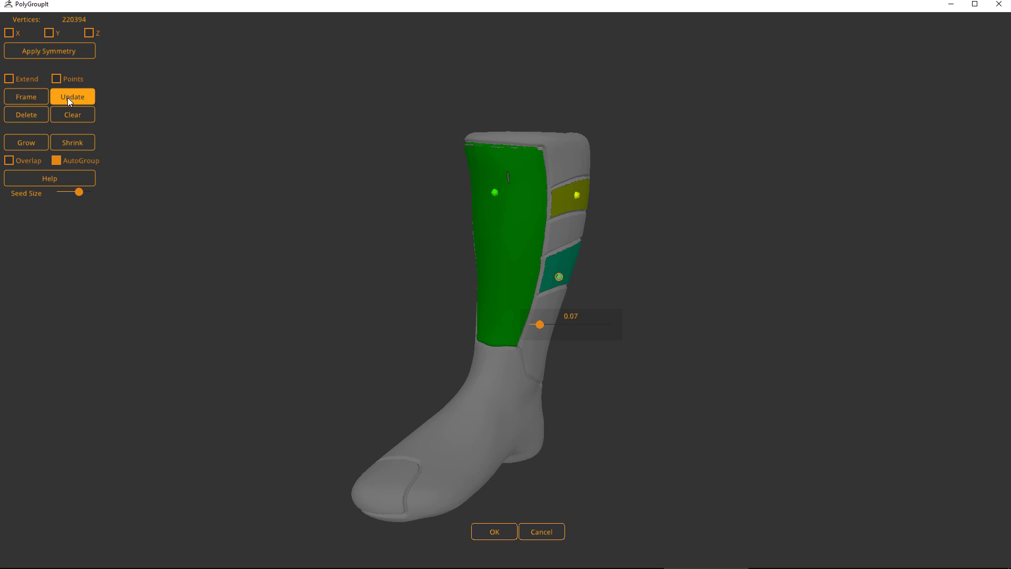
Step: Examine the groups around the boot, showing the vertex points briefly and hiding them again
left_click_drag(337, 337, 467, 362)
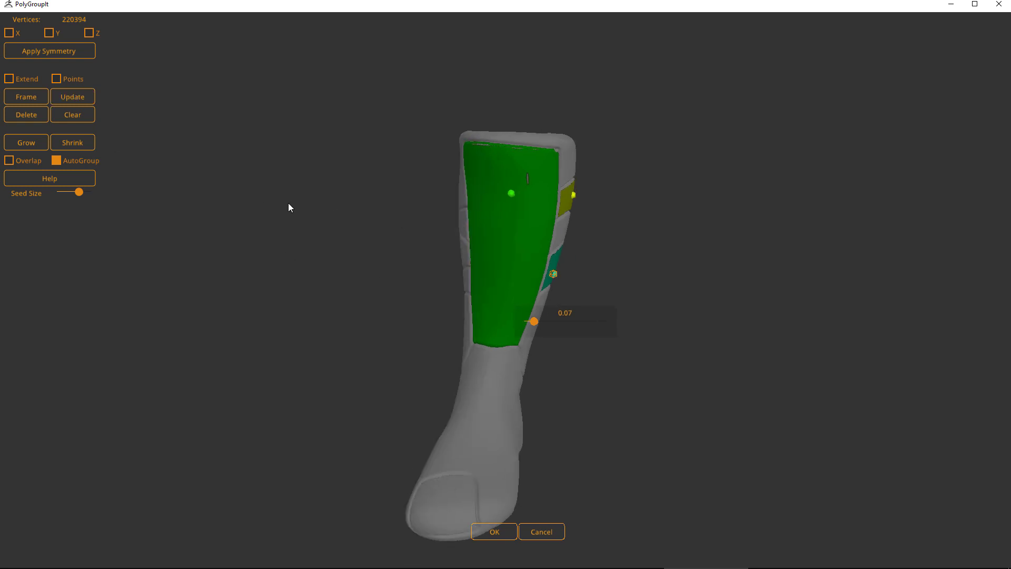
left_click_drag(288, 203, 74, 124)
left_click(56, 79)
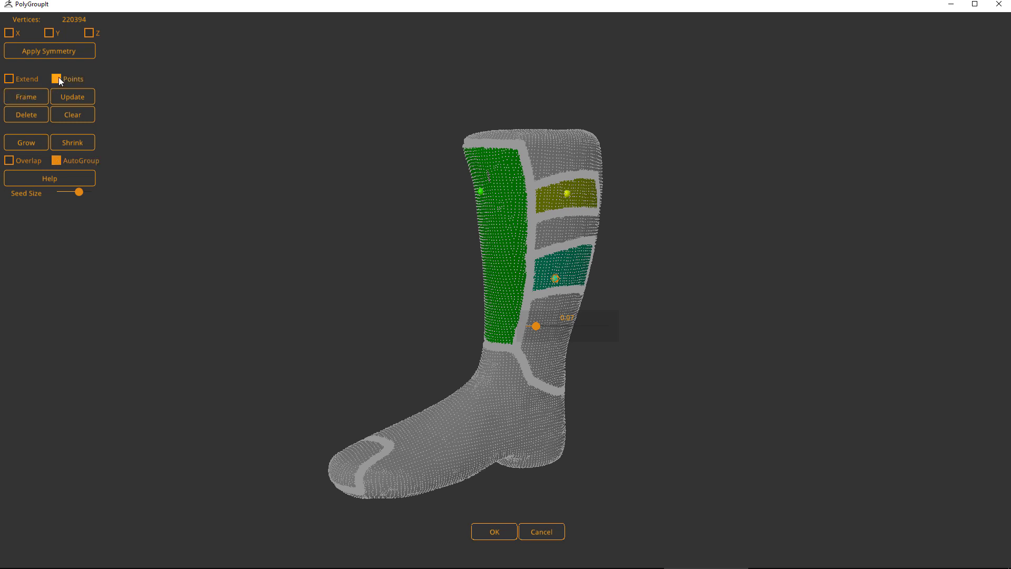
left_click(57, 79)
left_click_drag(327, 169, 491, 173)
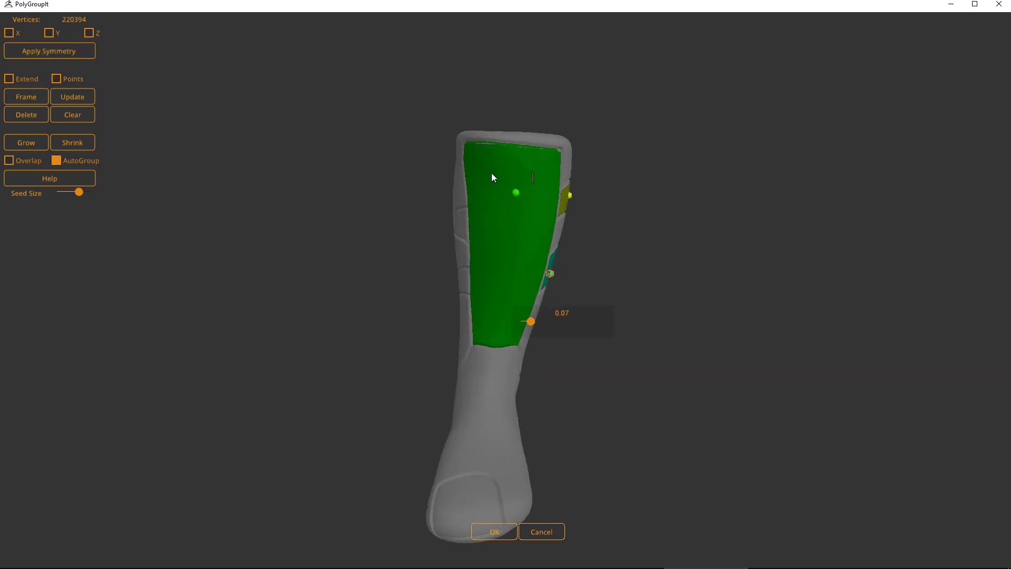
Step: Try mirroring the seeds with X symmetry, and clear all the seeds from the boot
left_click(9, 34)
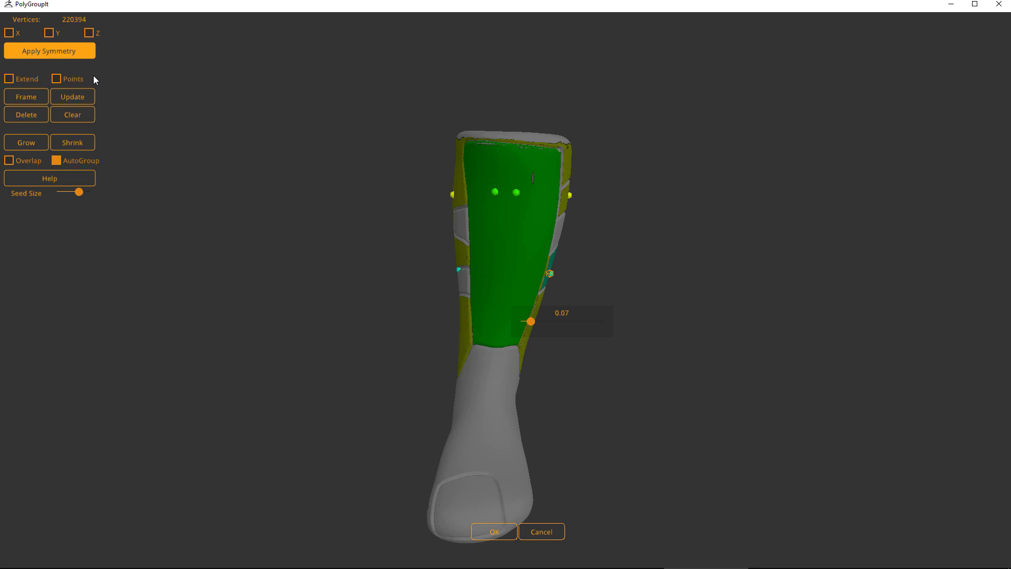
left_click_drag(93, 75, 371, 164)
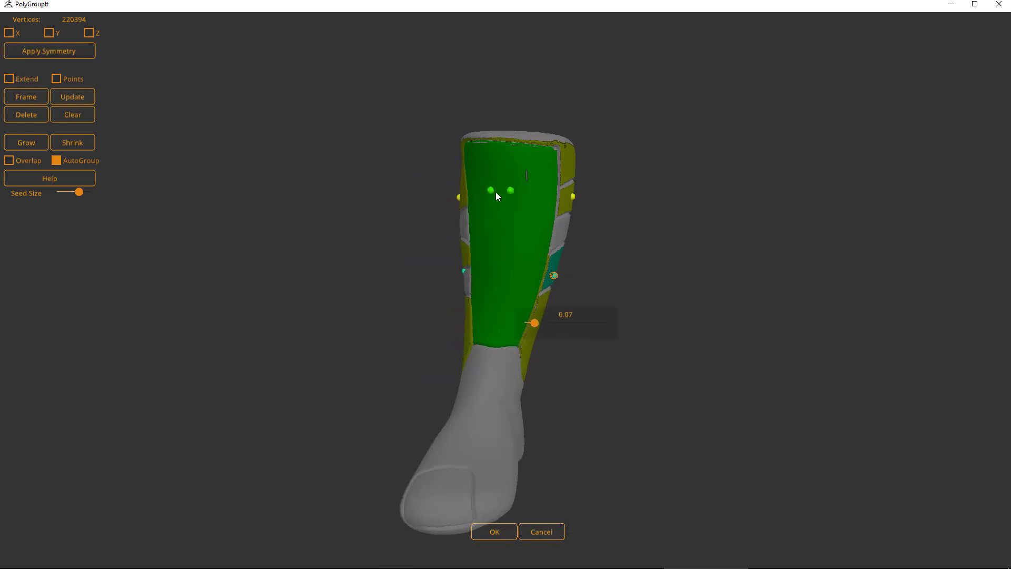
mouse_move(491, 190)
left_mouse_down()
mouse_move(474, 199)
mouse_move(482, 195)
left_mouse_up()
left_click(64, 115)
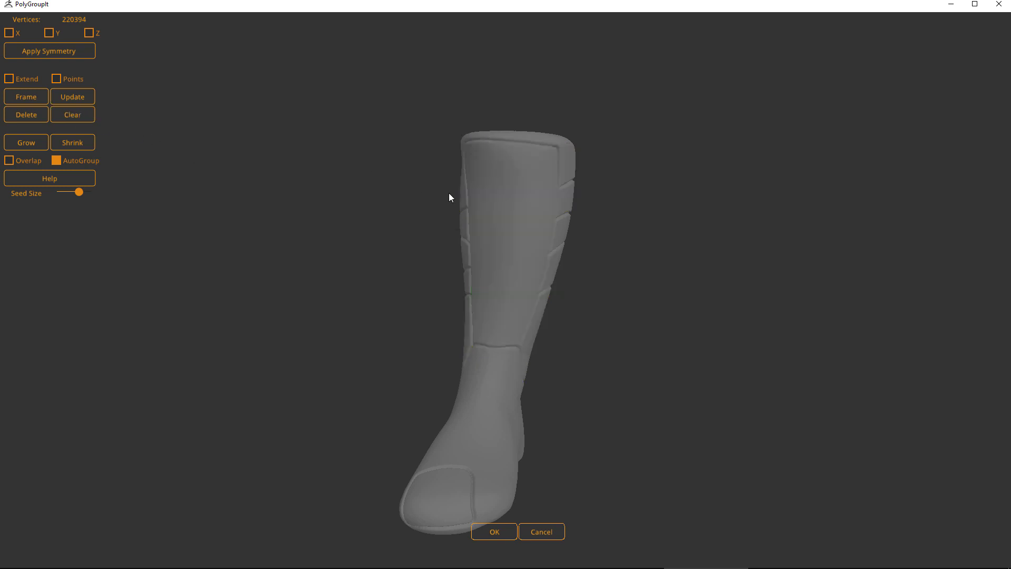
Step: Seed separate groups on the boot's front shin panel and two alternating side bands at 0.07
left_click_drag(449, 194, 327, 208)
left_click(499, 228)
left_click(576, 195)
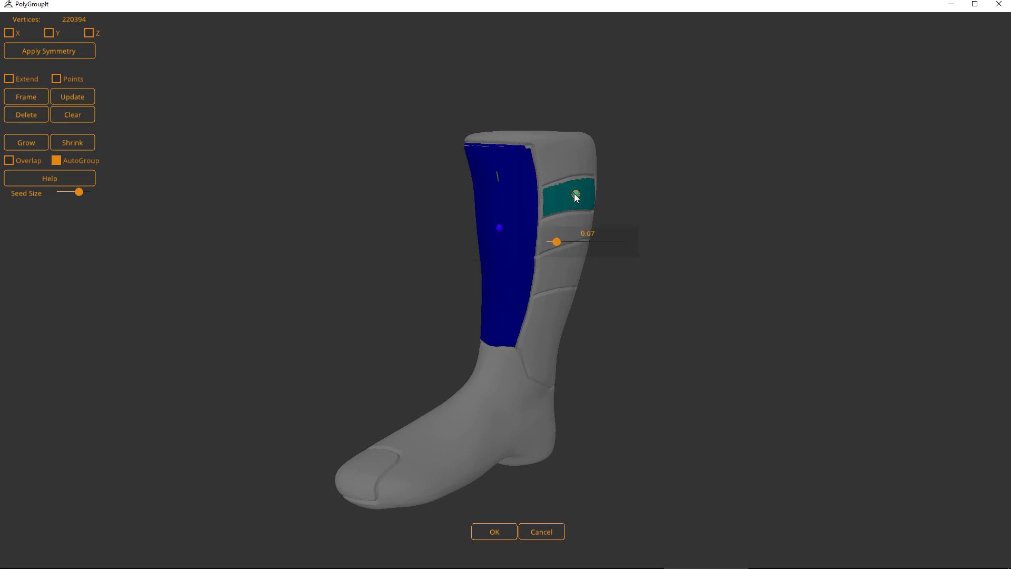
left_click(557, 277)
Step: Seed the foot, toe cap, lower calf and middle side band, and extend the groups over the ungrouped areas
left_click(475, 390)
left_click(361, 475)
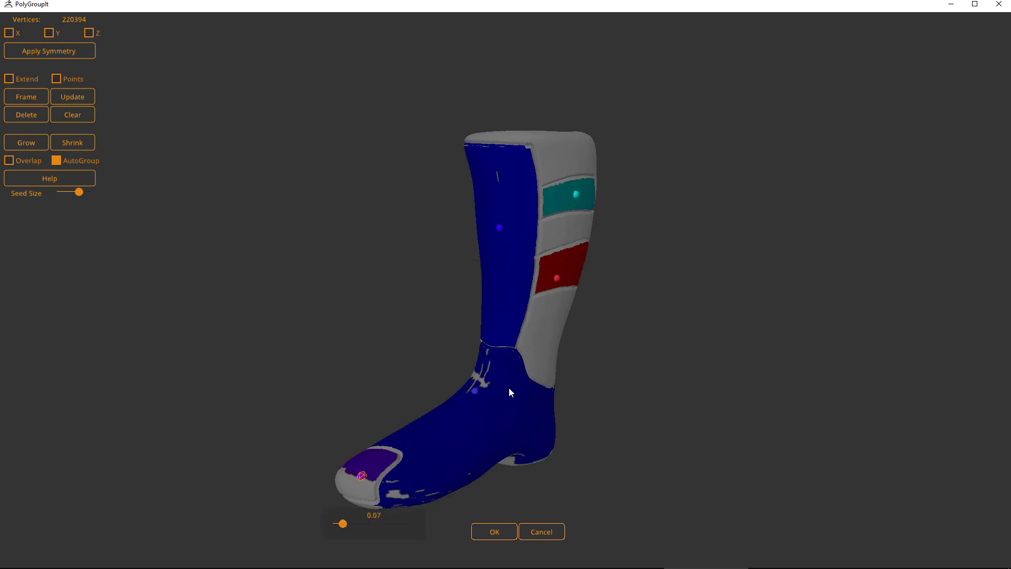
left_click(536, 334)
left_click(559, 228)
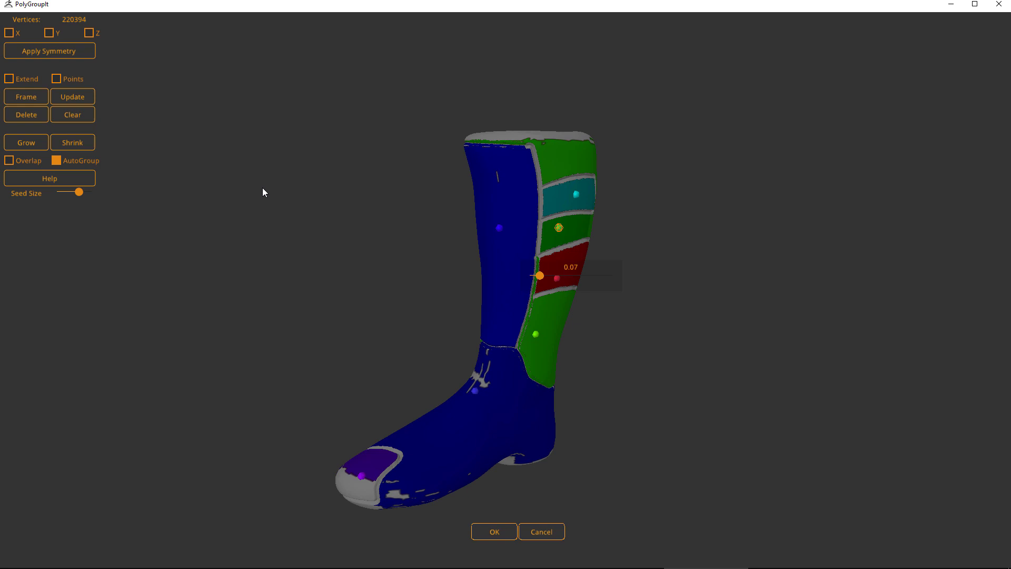
left_click(9, 79)
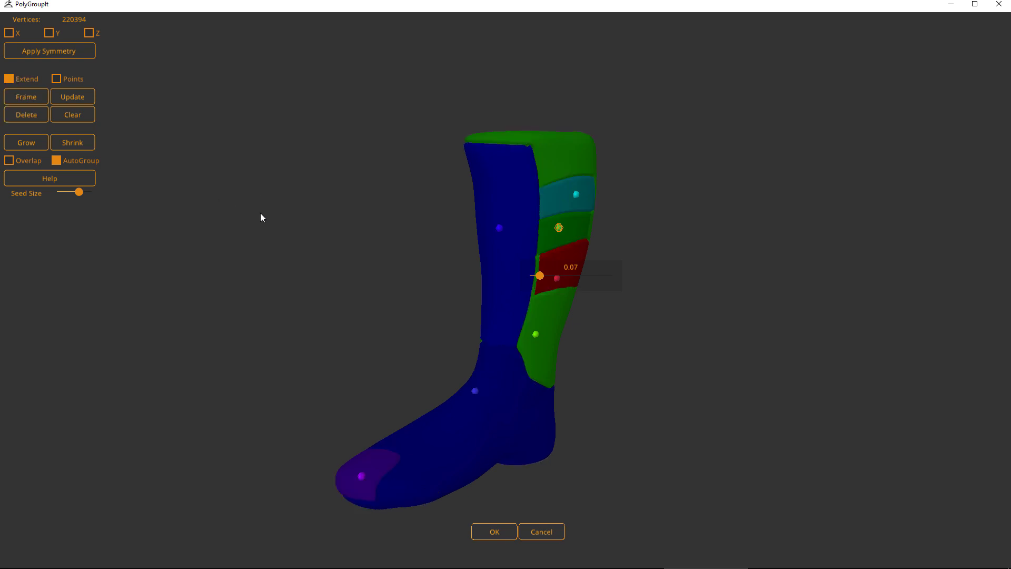
Step: Seed two bands on the boot's opposite side at 0.07 and accept the polygroups
left_click_drag(260, 213, 474, 253)
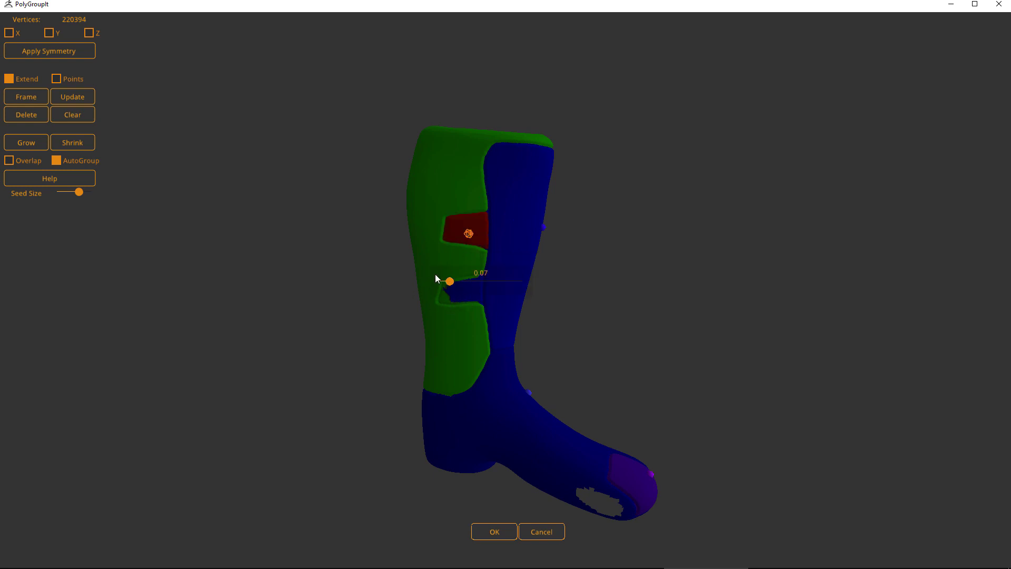
left_click(461, 299)
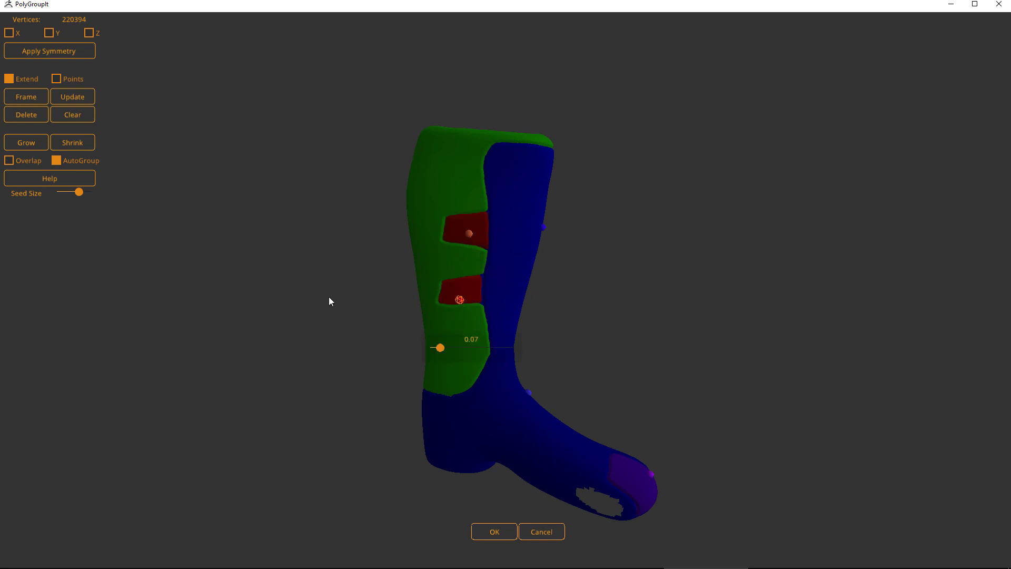
left_click_drag(330, 301, 273, 278)
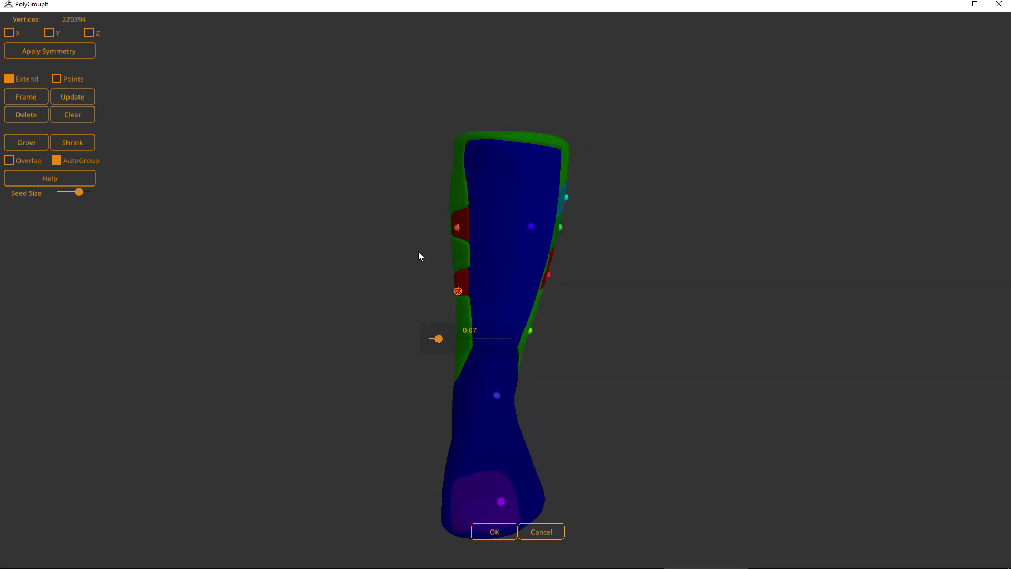
left_click_drag(419, 255, 546, 233)
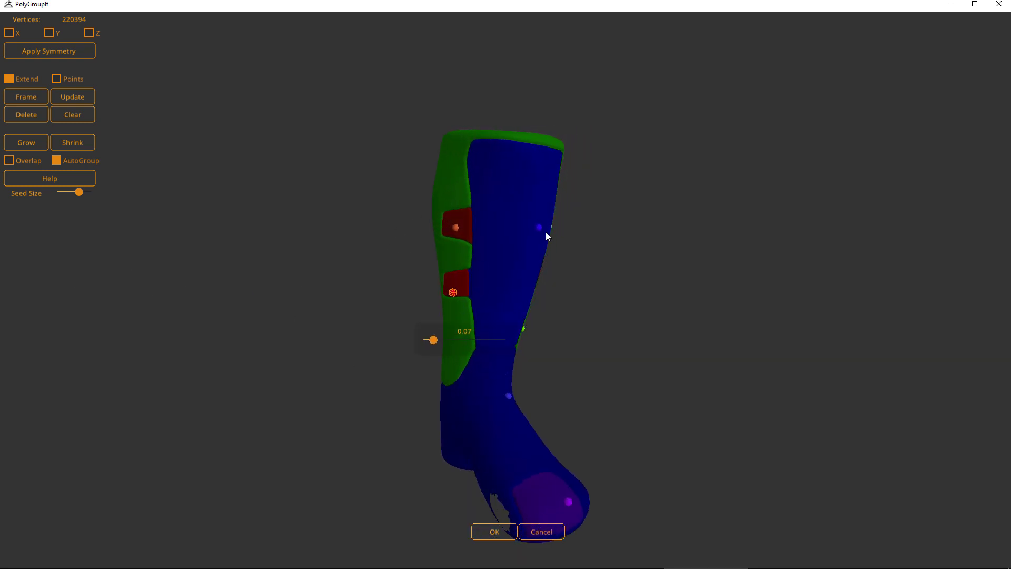
left_click(494, 532)
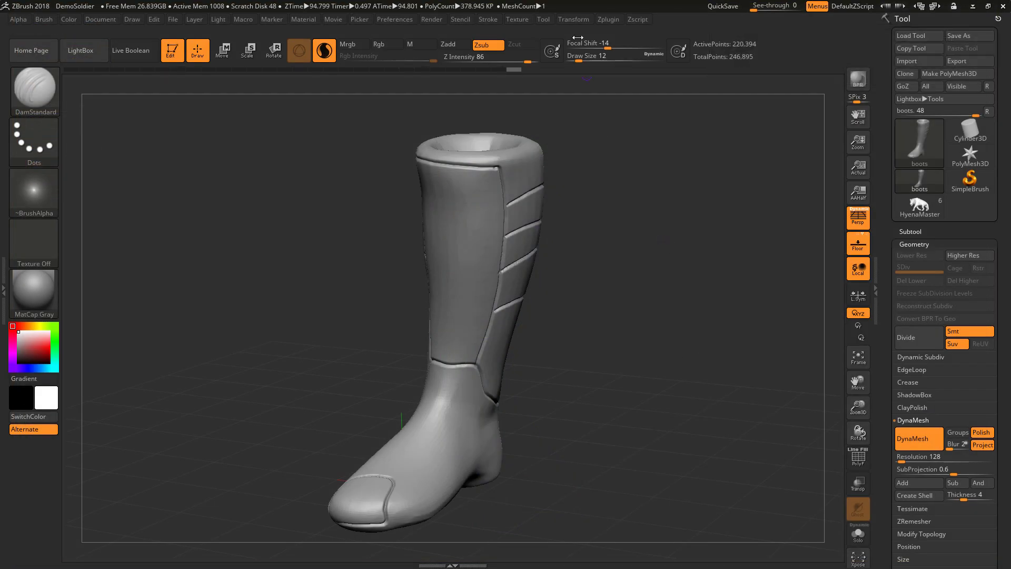
Step: Switch the active tool to the HyenaMaster model and frame it at a three-quarter angle
left_click(604, 20)
left_click(919, 206)
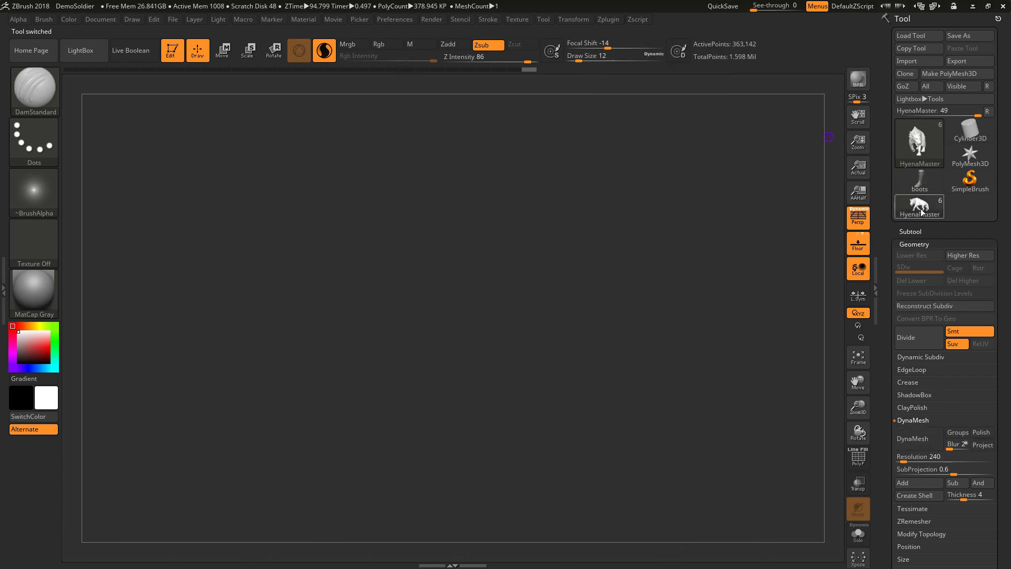
left_click_drag(648, 284, 556, 355)
right_click_drag(570, 354, 560, 178, "ctrl")
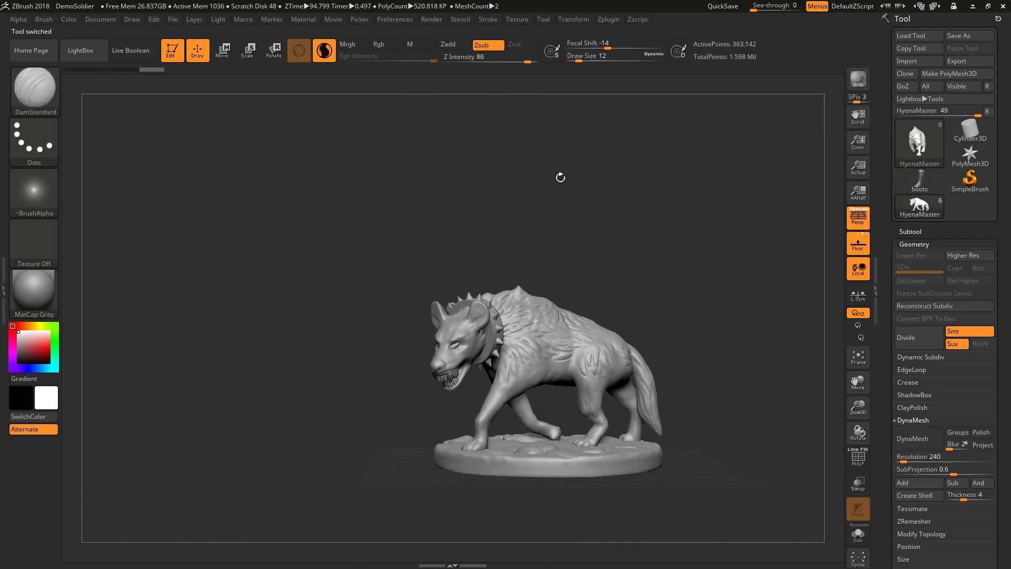
Step: Start PolyGroupIt on the hyena and seed its inner ear and cheek with a value of about 0.04
left_click(601, 21)
left_click(636, 177)
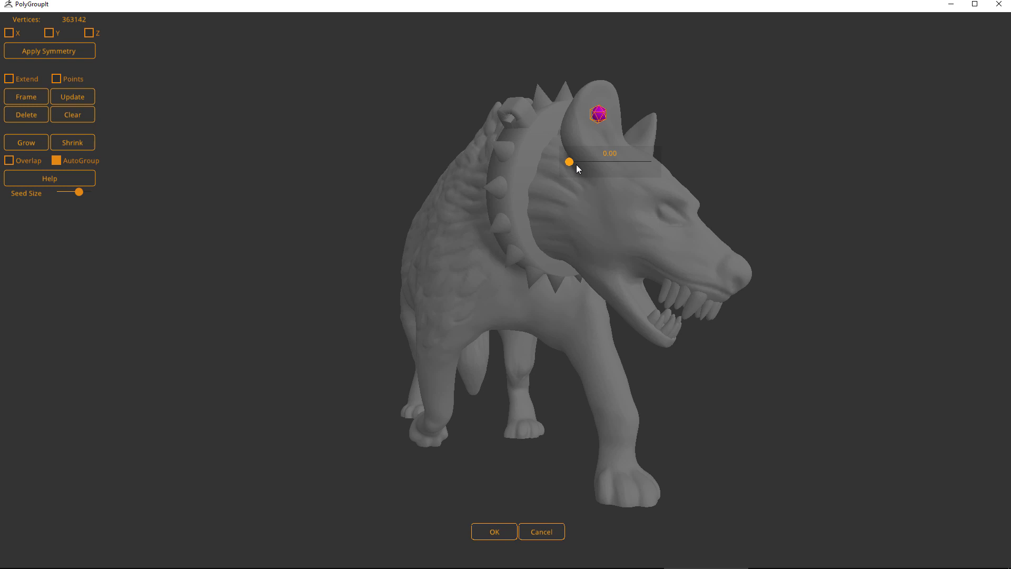
left_click_drag(577, 165, 575, 166)
left_click(593, 213)
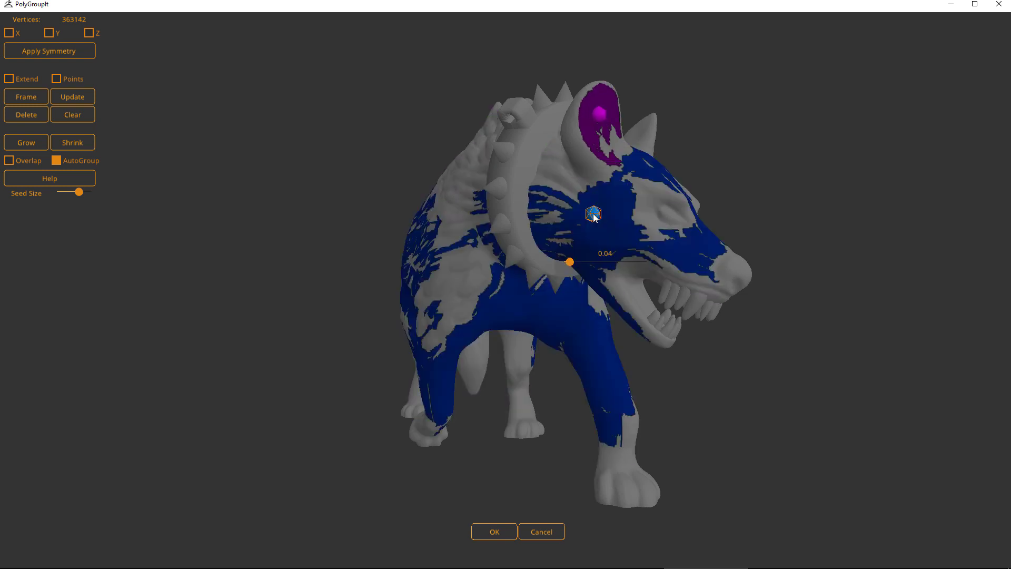
Step: Try seeding the fur behind the hyena's ear and on its back, and cancel the PolyGroupIt session
left_click(557, 164)
left_click(454, 176)
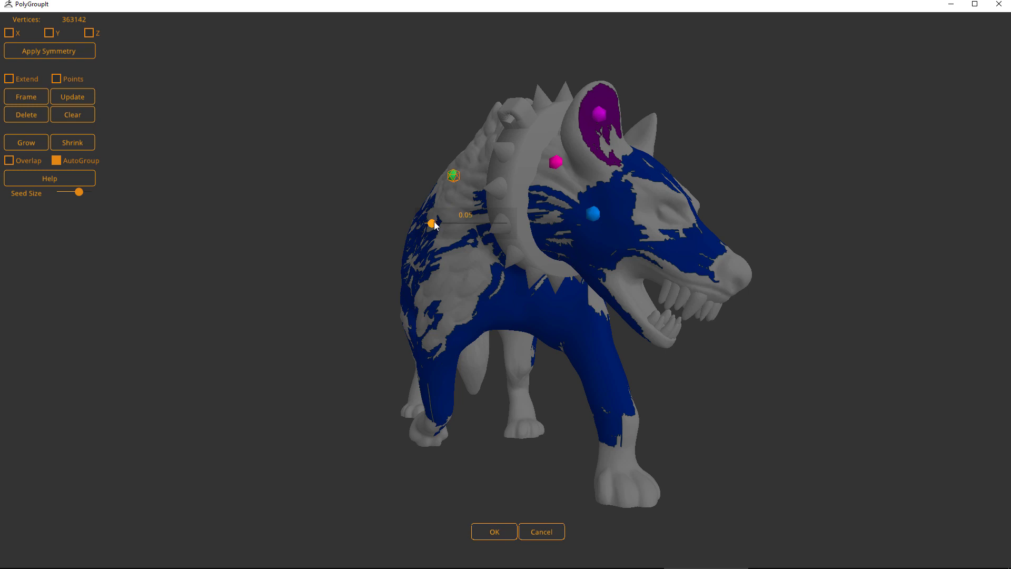
left_click_drag(433, 223, 438, 223)
left_click_drag(386, 174, 497, 454)
left_click(533, 532)
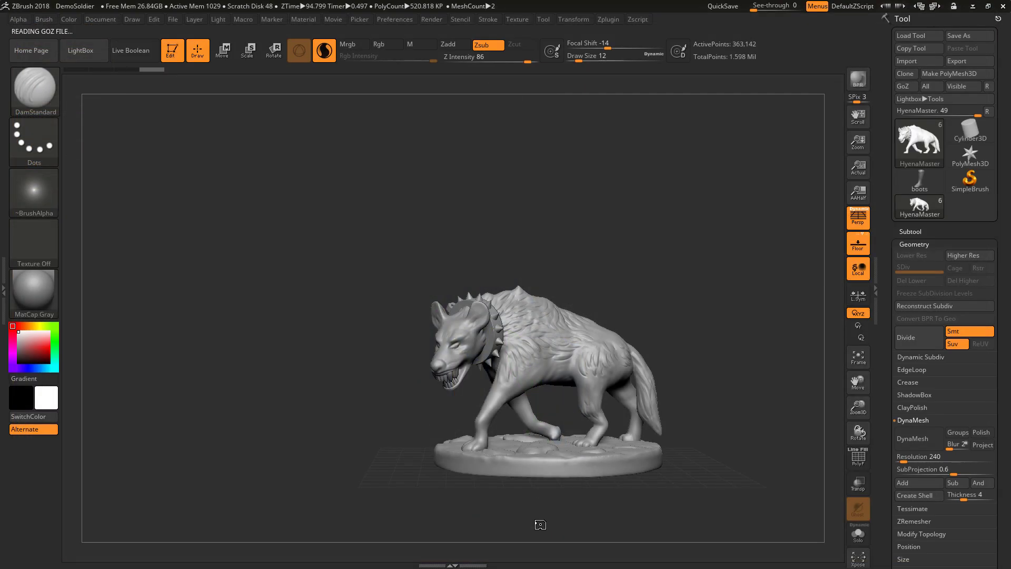
Step: Swap the main and secondary colours, and set the brush to paint Rgb only with Zsub off
left_click(610, 21)
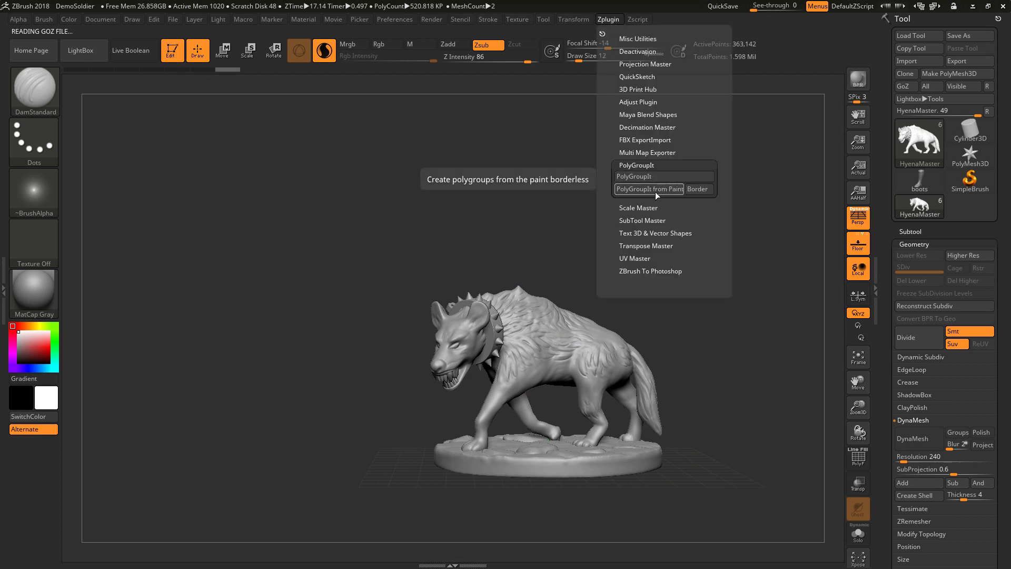
left_click(694, 191)
key("v")
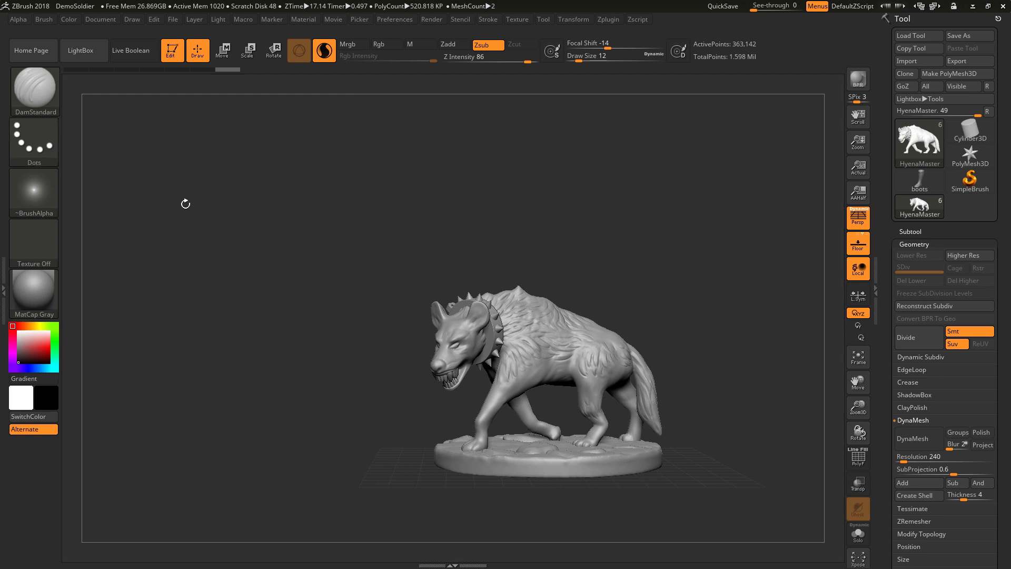
left_click(387, 44)
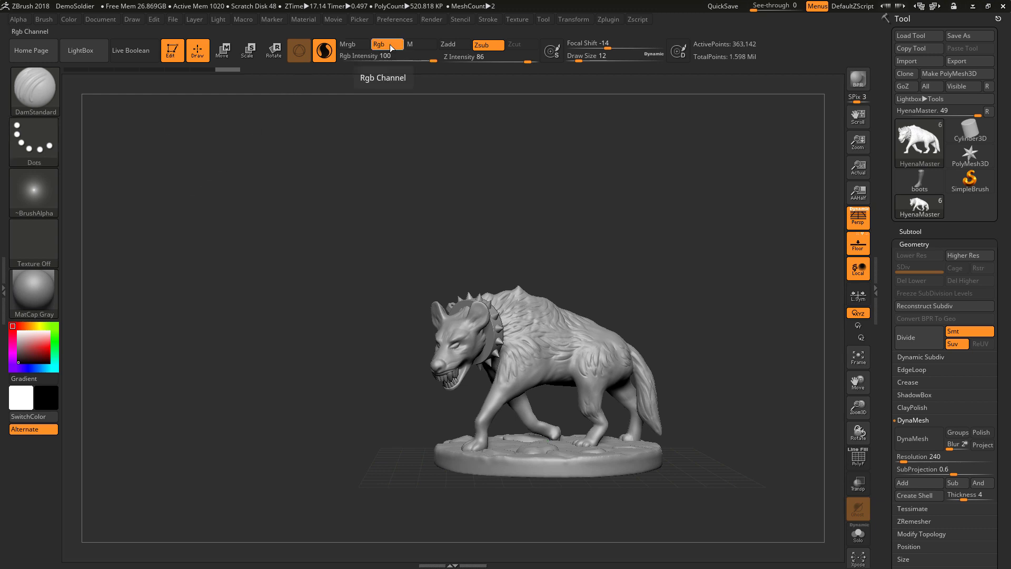
left_click(484, 46)
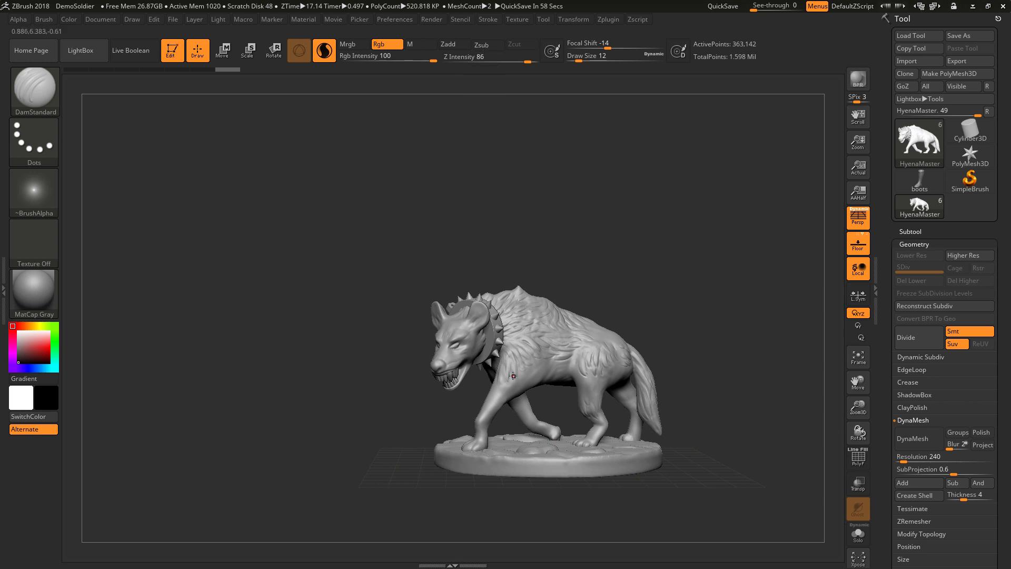
left_click_drag(526, 327, 551, 335)
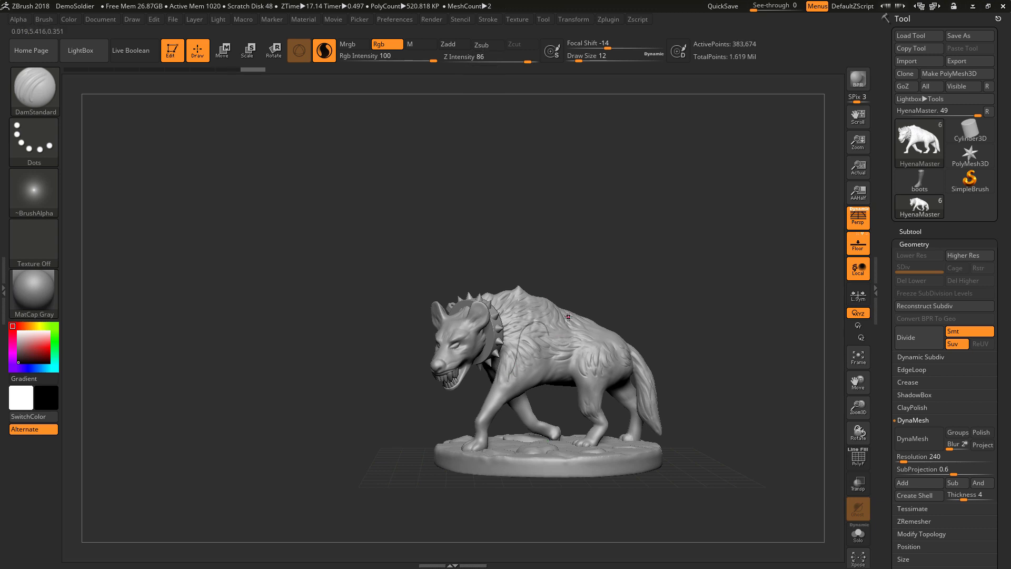
mouse_move(597, 293)
left_mouse_down("alt")
mouse_move(654, 371)
mouse_move(657, 440)
left_mouse_up("alt")
key("ctrl+z")
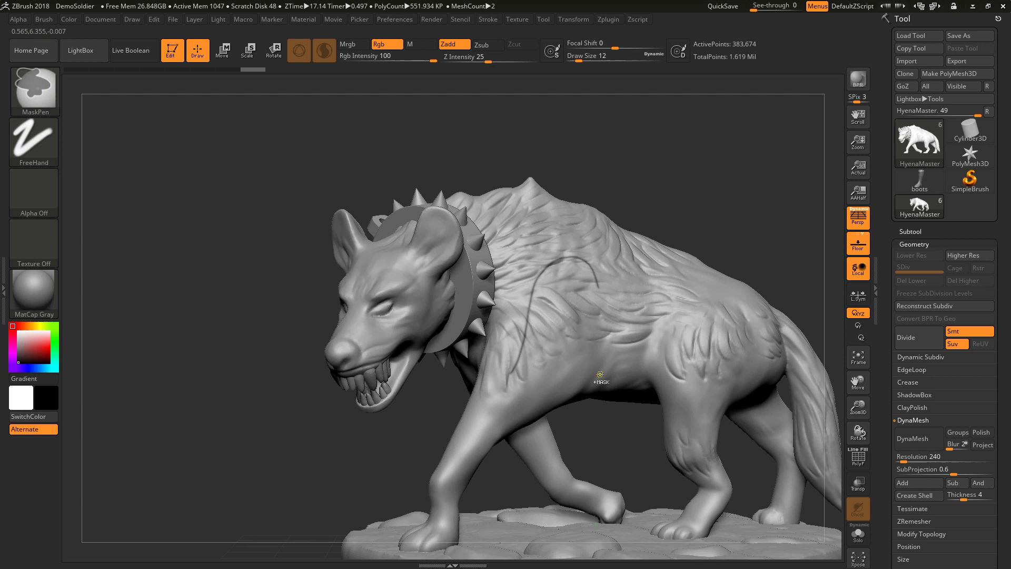
Step: Switch to the Standard brush and paint a closed black outline around one of the hyena's eyes
key("b")
key("s")
key("t")
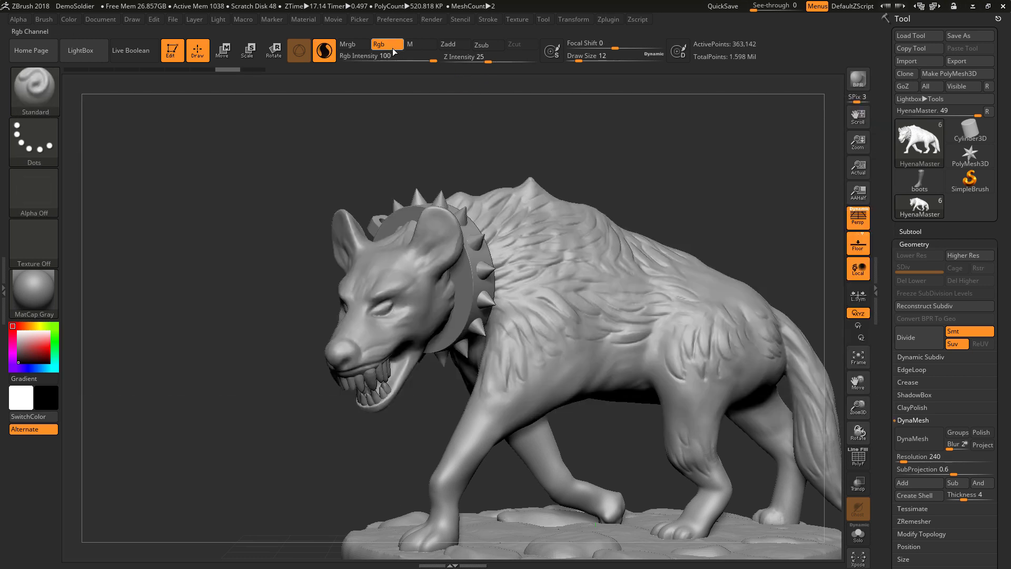
left_click_drag(519, 237, 533, 303)
left_click_drag(368, 313, 385, 301)
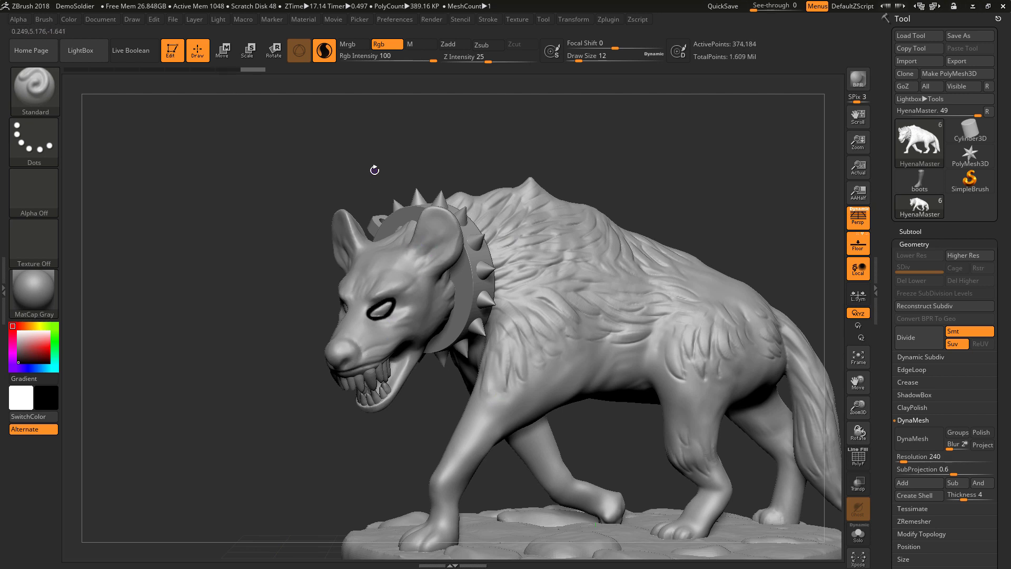
Step: Paint closed black outlines around the inside of both of the hyena's ears
mouse_move(372, 169)
left_mouse_down()
mouse_move(515, 120)
mouse_move(491, 99)
left_mouse_up()
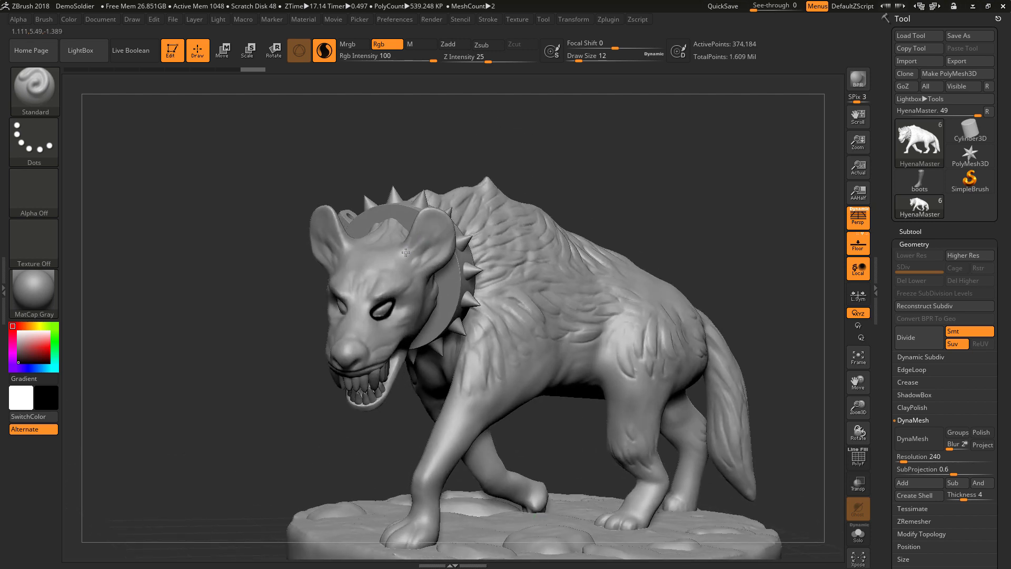
mouse_move(406, 253)
left_mouse_down()
mouse_move(420, 214)
mouse_move(445, 213)
left_mouse_up()
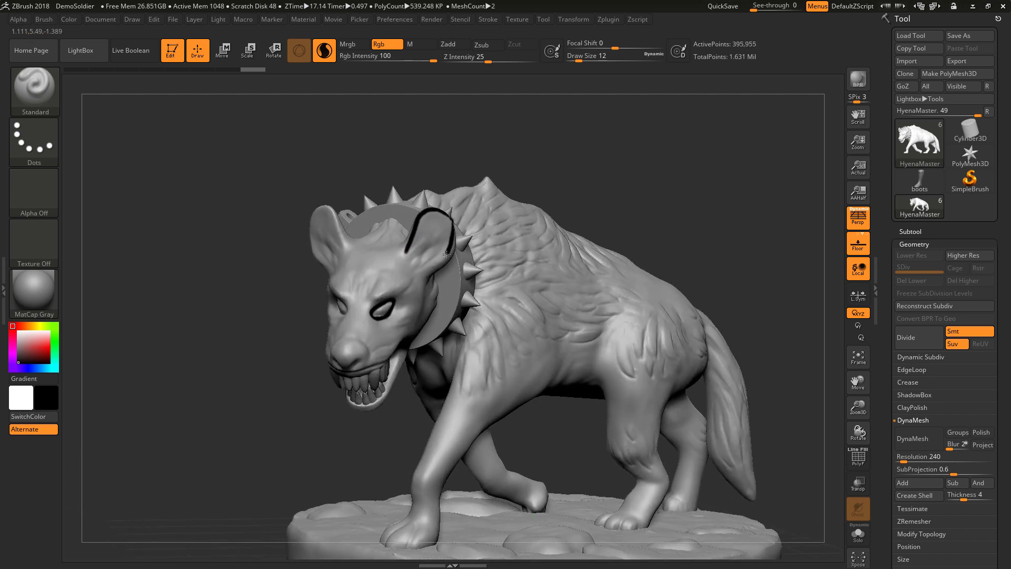
mouse_move(447, 255)
left_mouse_down()
mouse_move(421, 274)
mouse_move(403, 247)
left_mouse_up()
mouse_move(313, 167)
left_mouse_down()
mouse_move(340, 244)
mouse_move(305, 247)
mouse_move(313, 211)
mouse_move(343, 202)
mouse_move(353, 235)
mouse_move(332, 267)
left_mouse_up()
left_click_drag(459, 174, 348, 240)
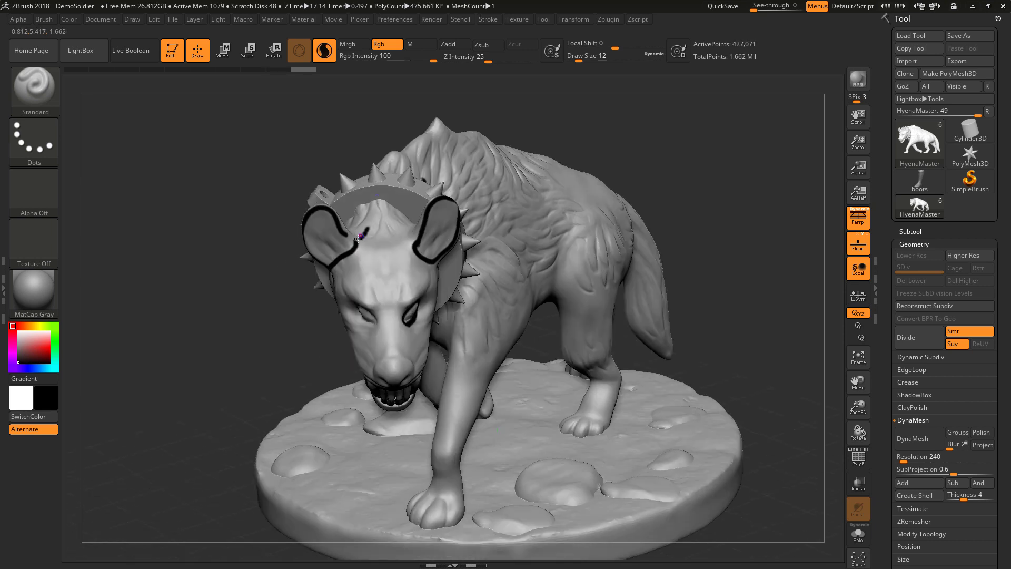
left_click_drag(261, 283, 335, 242)
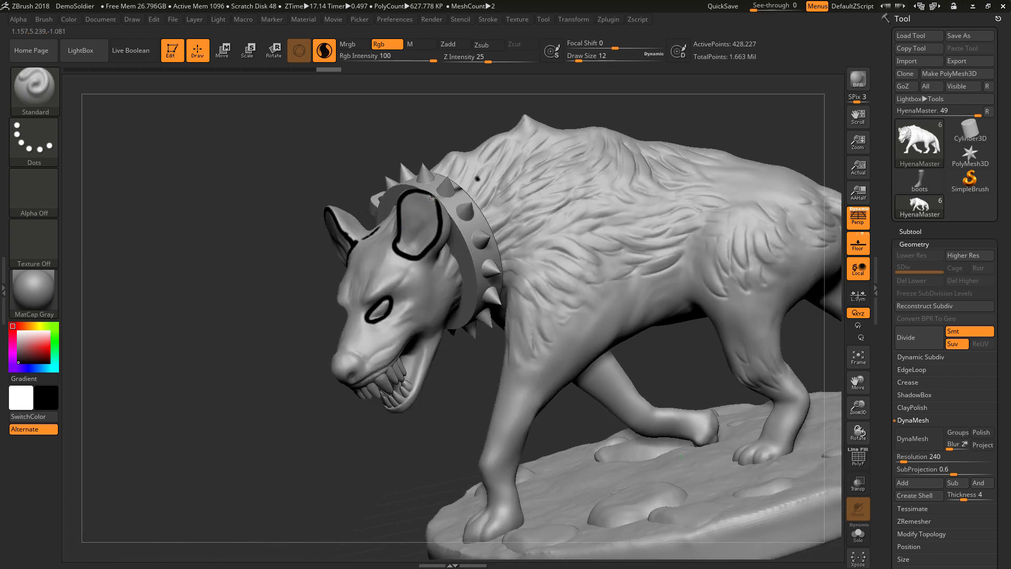
left_click_drag(432, 198, 435, 200)
Step: Outline the hyena's other eye and encircle its nose with black paint
mouse_move(285, 248)
left_mouse_down()
mouse_move(385, 289)
mouse_move(369, 300)
mouse_move(386, 316)
left_mouse_up()
mouse_move(482, 337)
left_mouse_down()
mouse_move(351, 368)
mouse_move(357, 337)
left_mouse_up()
mouse_move(284, 295)
left_mouse_down()
mouse_move(363, 342)
mouse_move(341, 342)
left_mouse_up()
left_click_drag(248, 281, 369, 279)
mouse_move(336, 361)
left_mouse_down()
mouse_move(355, 340)
mouse_move(369, 280)
left_mouse_up()
left_click_drag(336, 357, 360, 384)
Step: Paint a closed black heart outline on the hyena's hind thigh
mouse_move(429, 260)
left_mouse_down("alt")
mouse_move(461, 190)
mouse_move(544, 235)
mouse_move(615, 209)
left_mouse_up("alt")
left_click_drag(204, 469, 223, 435)
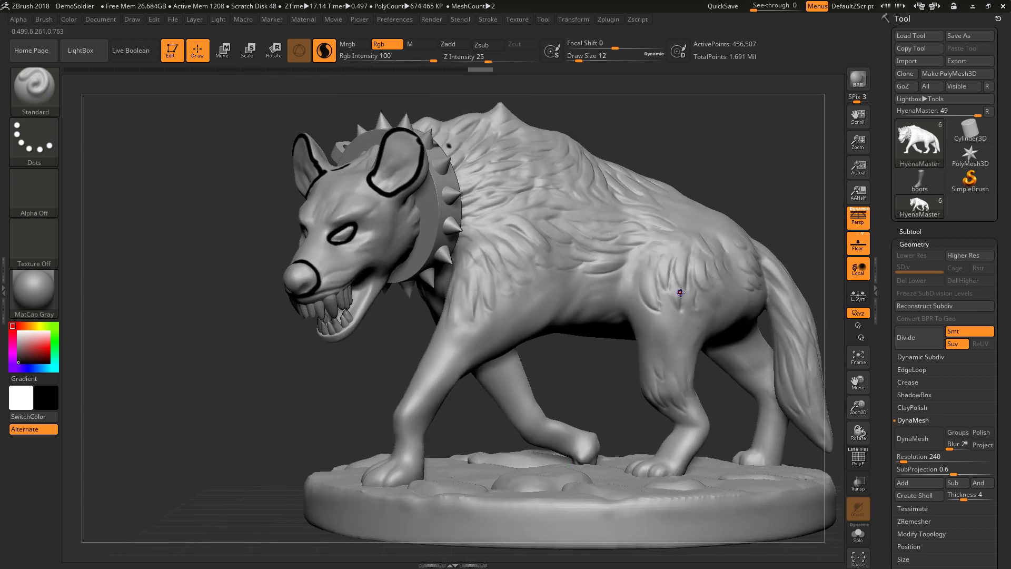
mouse_move(681, 292)
left_mouse_down()
mouse_move(658, 232)
mouse_move(714, 237)
mouse_move(682, 293)
left_mouse_up()
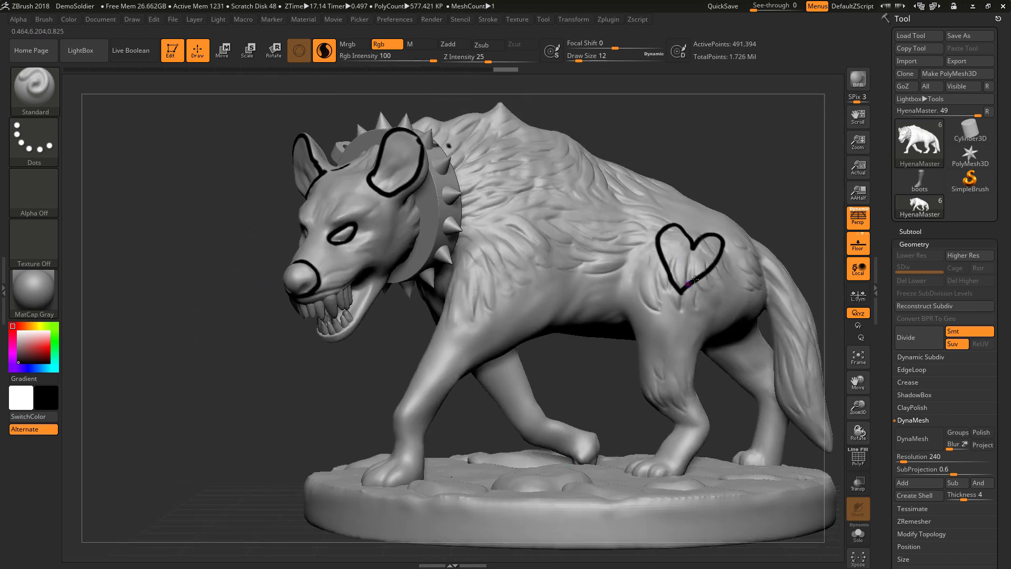
Step: Create polygroups from the painted outlines with PolyGroupIt from Paint and show the polyframe
left_click(607, 19)
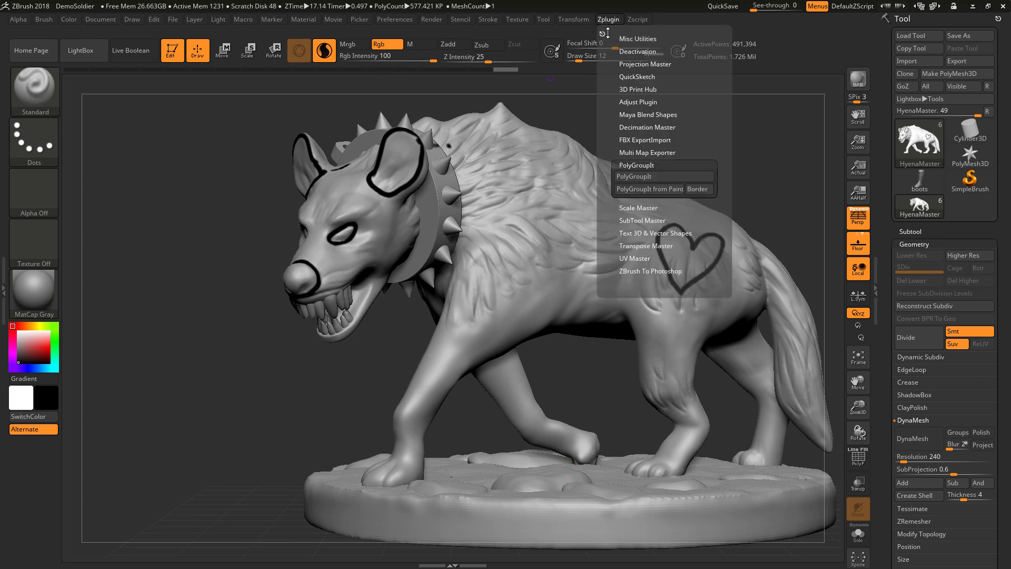
left_click(640, 191)
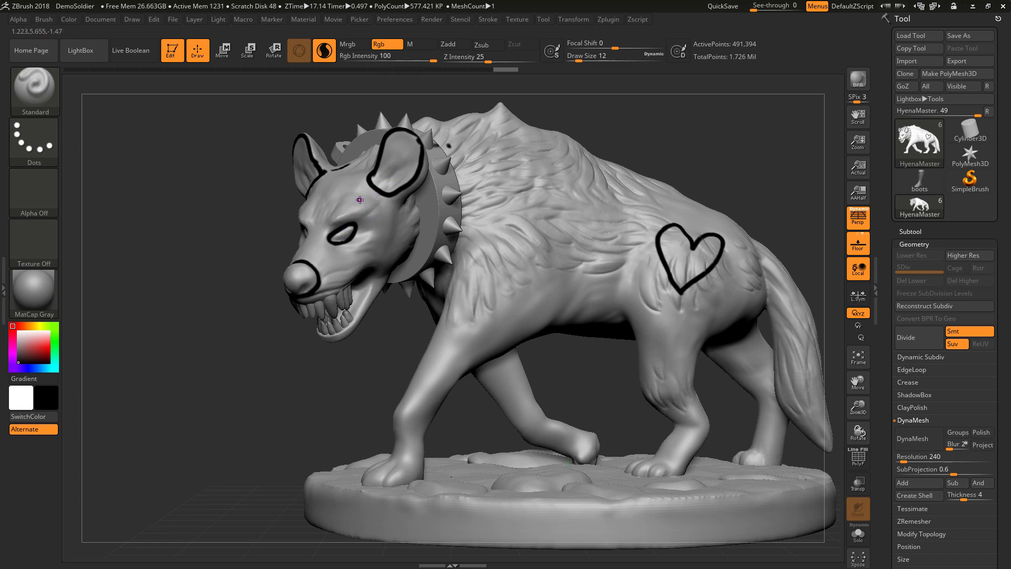
left_click(608, 21)
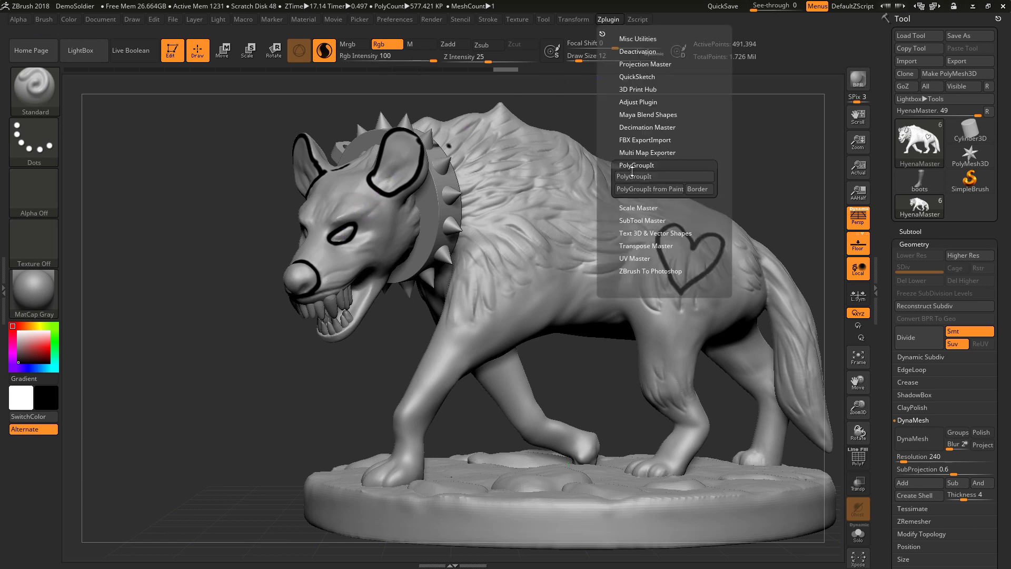
left_click(639, 190)
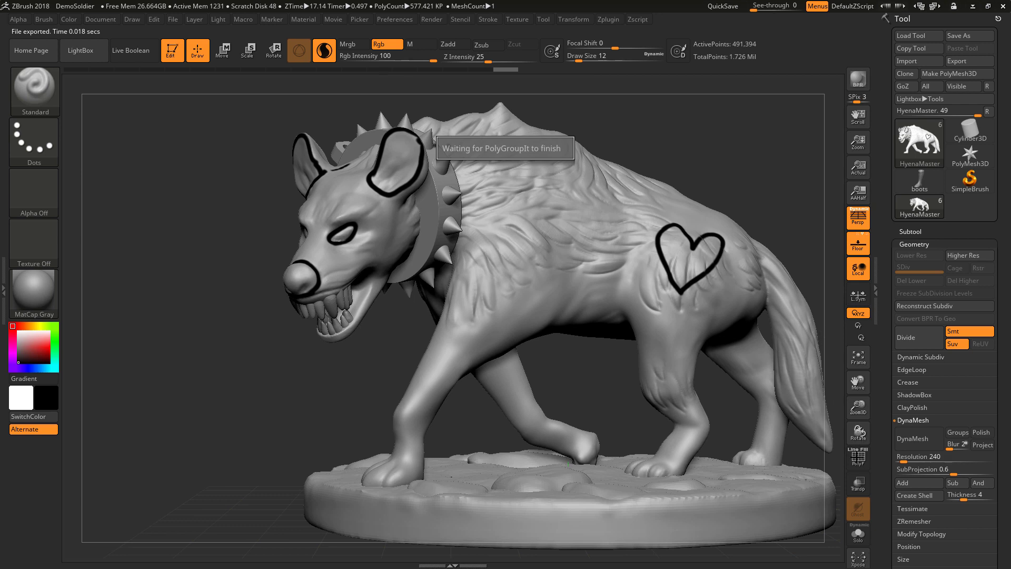
left_click(856, 456)
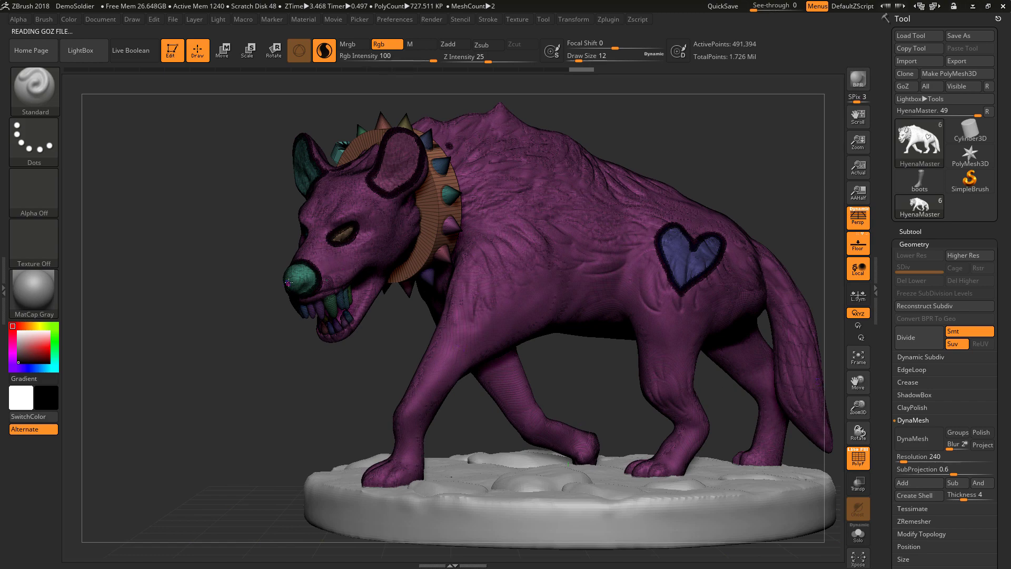
Step: Inspect the heart polygroup up close by isolating it, restore the full model, and turn off the polyframe
left_click_drag(246, 221, 417, 280, "alt")
left_click_drag(472, 459, 332, 513, "alt")
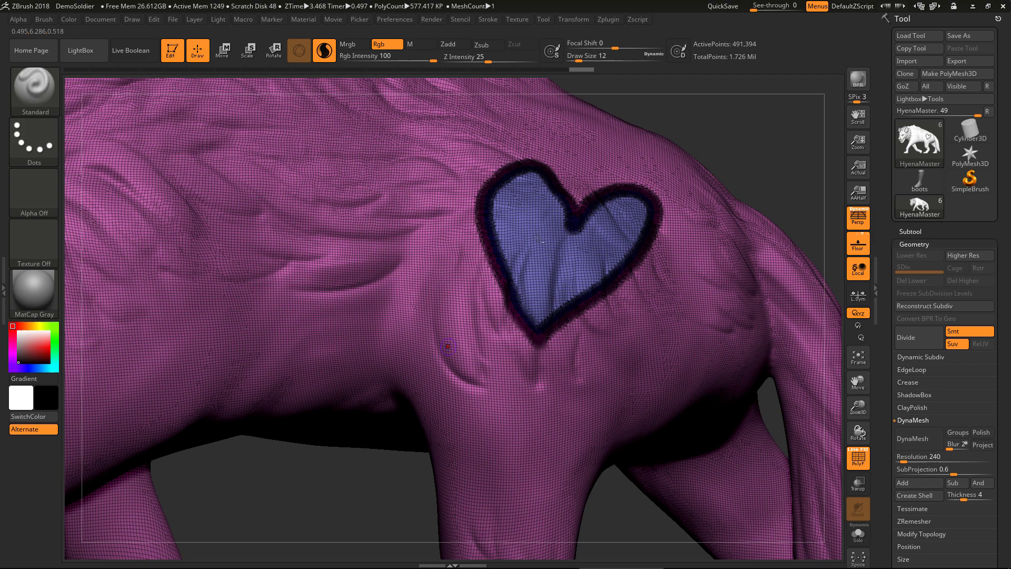
left_click_drag(755, 79, 492, 176, "alt")
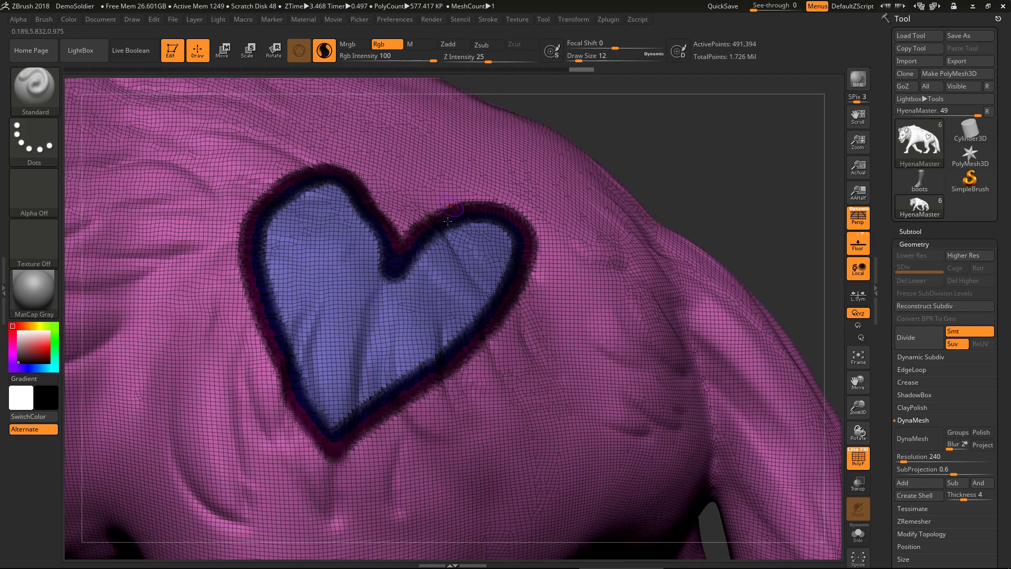
left_click(441, 262, "ctrl+shift")
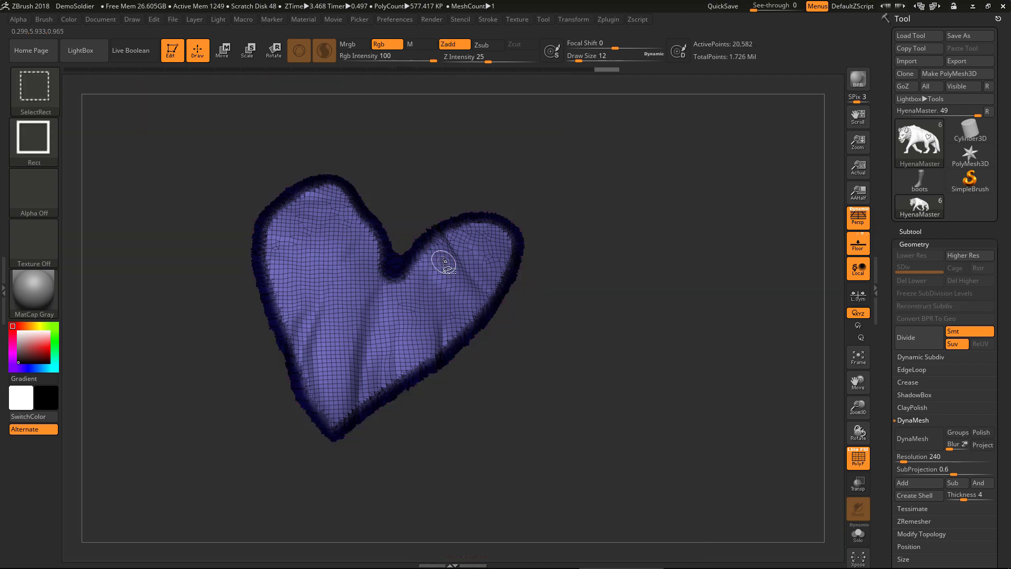
left_click(697, 194, "ctrl+shift")
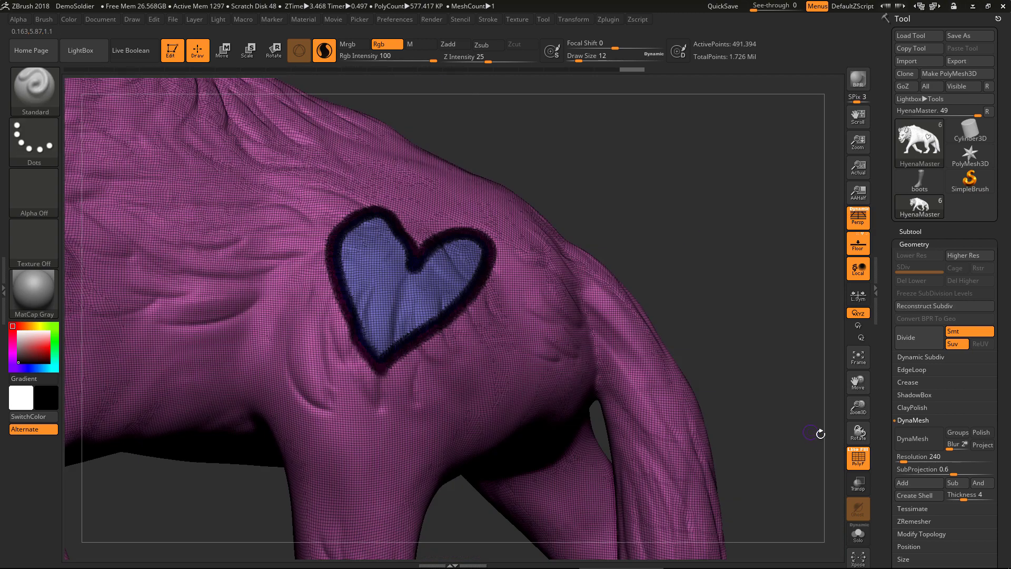
left_click(862, 453)
left_click_drag(804, 411, 565, 246, "alt")
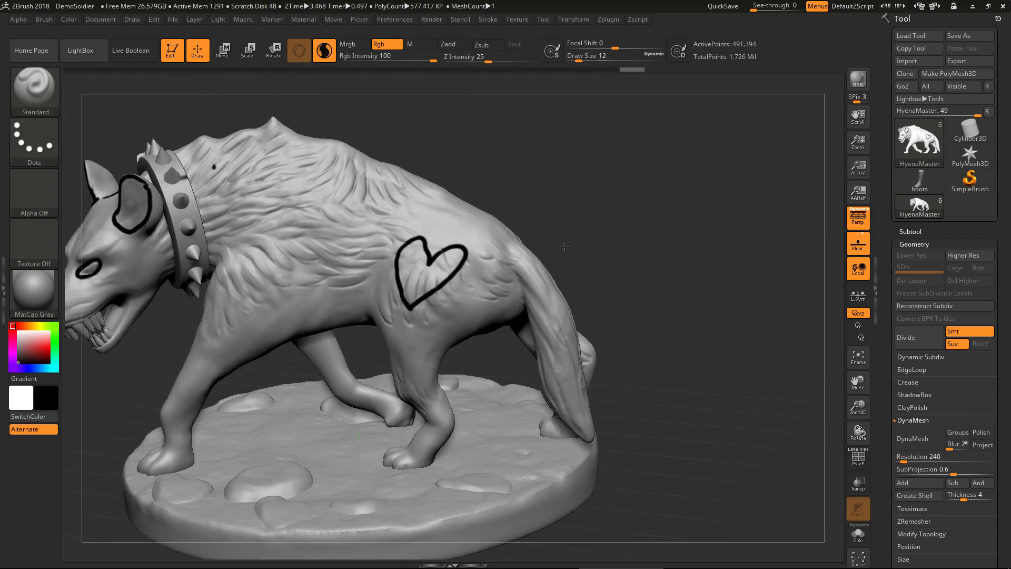
Step: Enable the Border option and regenerate the hyena's polygroups with PolyGroupIt from Paint
left_click(608, 20)
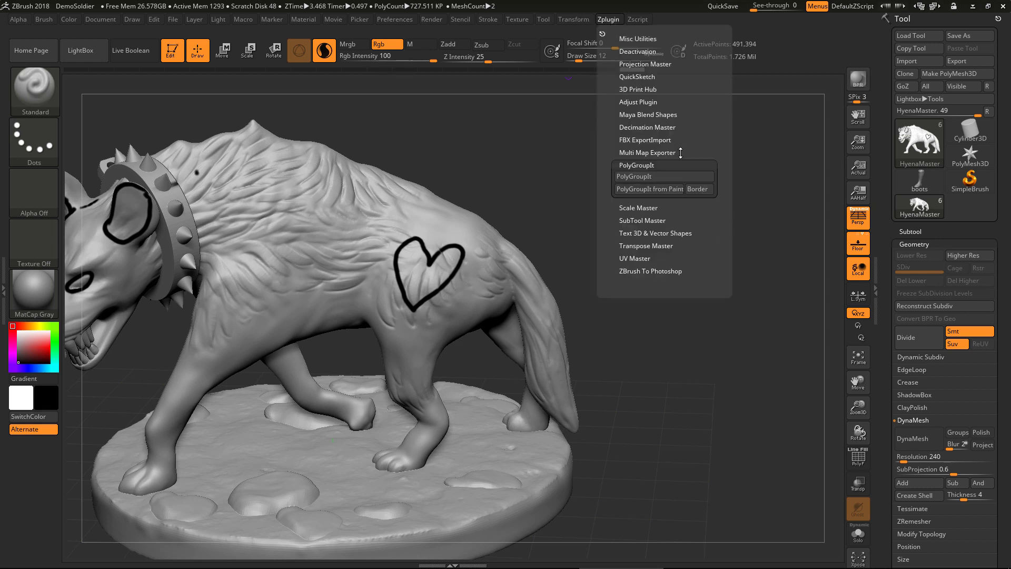
left_click(697, 191)
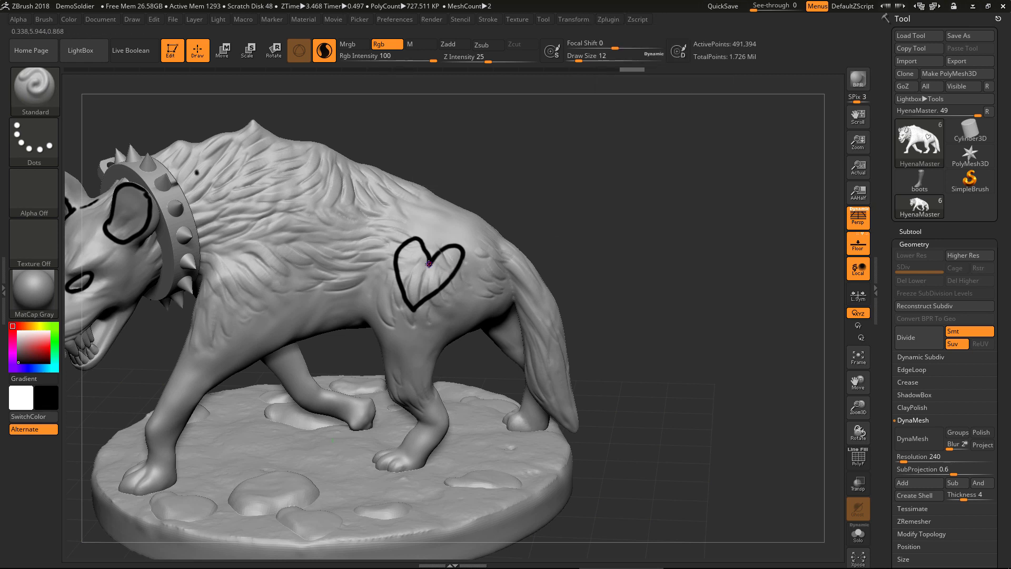
left_click(608, 20)
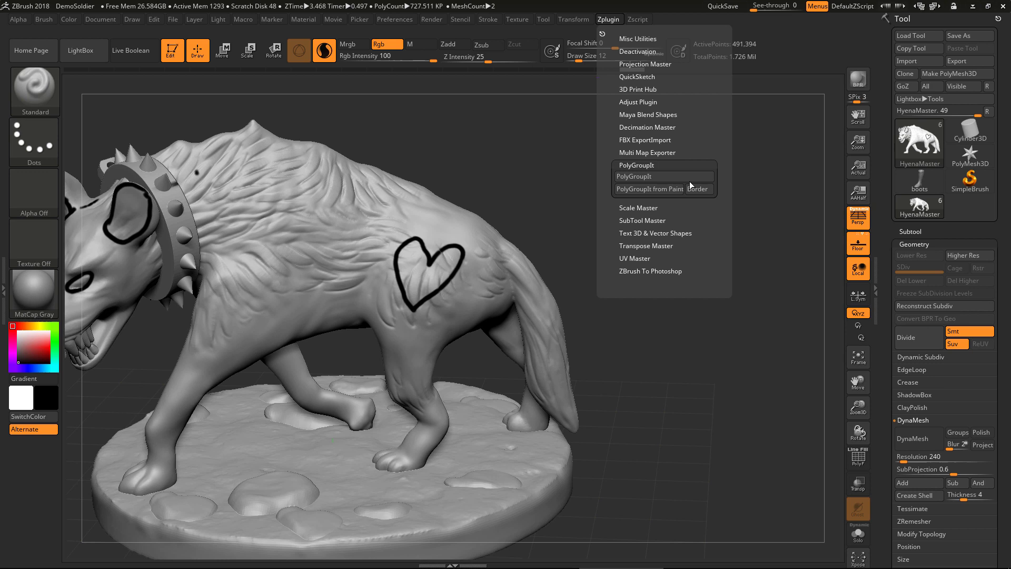
left_click(696, 190)
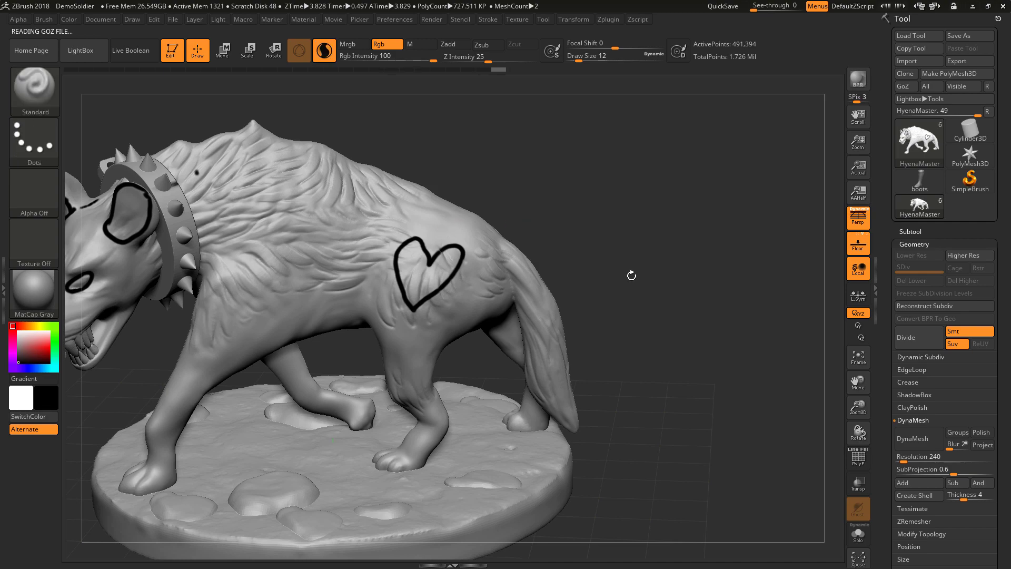
Step: Isolate the polygroup of the painted heart outline and view it with and without the polyframe
left_click(858, 459)
mouse_move(584, 173)
left_mouse_down("alt")
mouse_move(636, 274)
mouse_move(645, 316)
left_mouse_up("alt")
left_click(425, 311, "ctrl+shift")
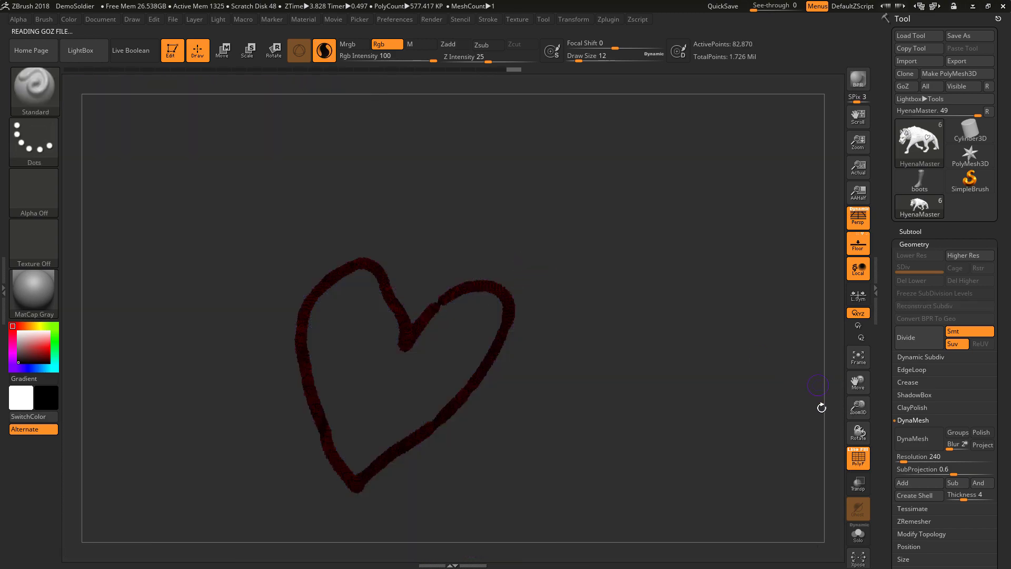
left_click(858, 458)
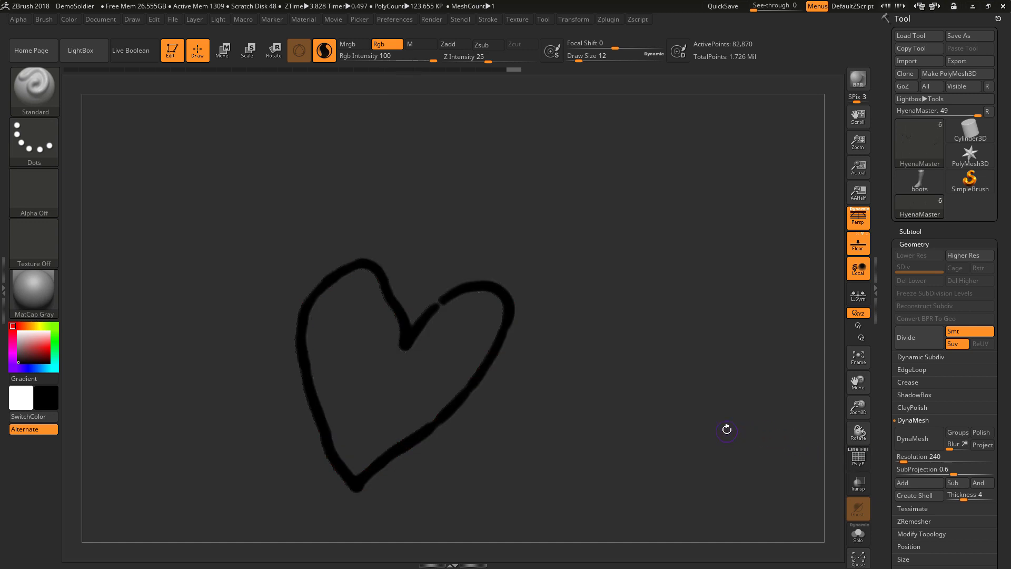
Step: Isolate the heart's interior and the surrounding body polygroup in turn, and restore the full model
key("ctrl+shift")
left_click(719, 416, "ctrl+shift")
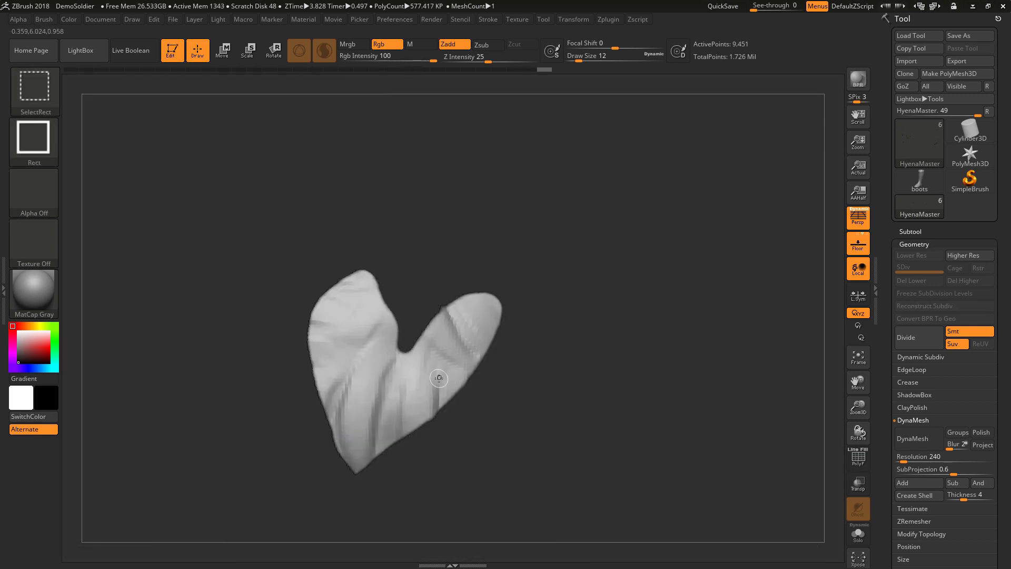
left_click(445, 382, "ctrl+shift")
left_click(690, 272, "ctrl+shift")
left_click(574, 269, "ctrl+shift")
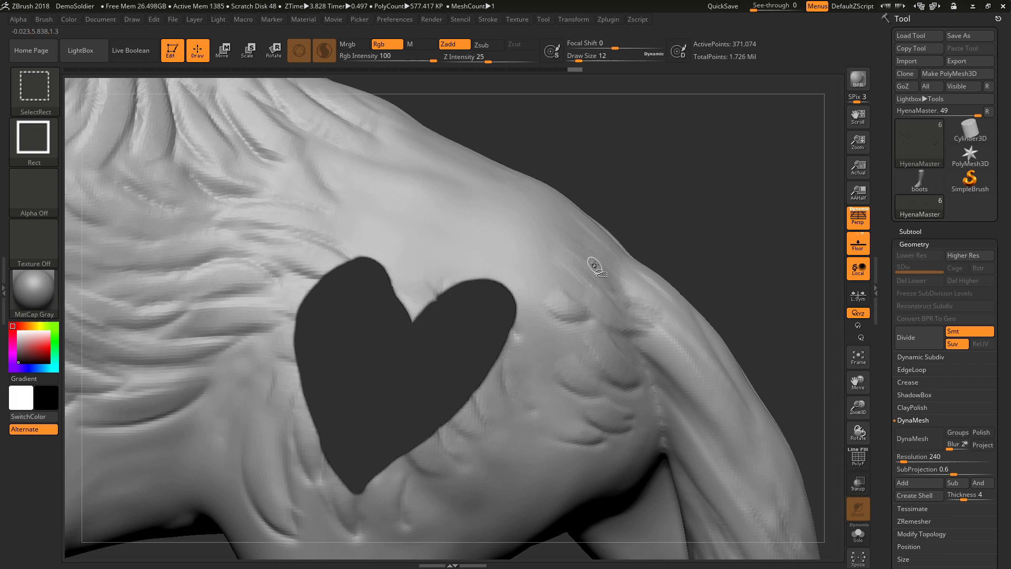
left_click(717, 233, "ctrl+shift")
right_click(678, 311)
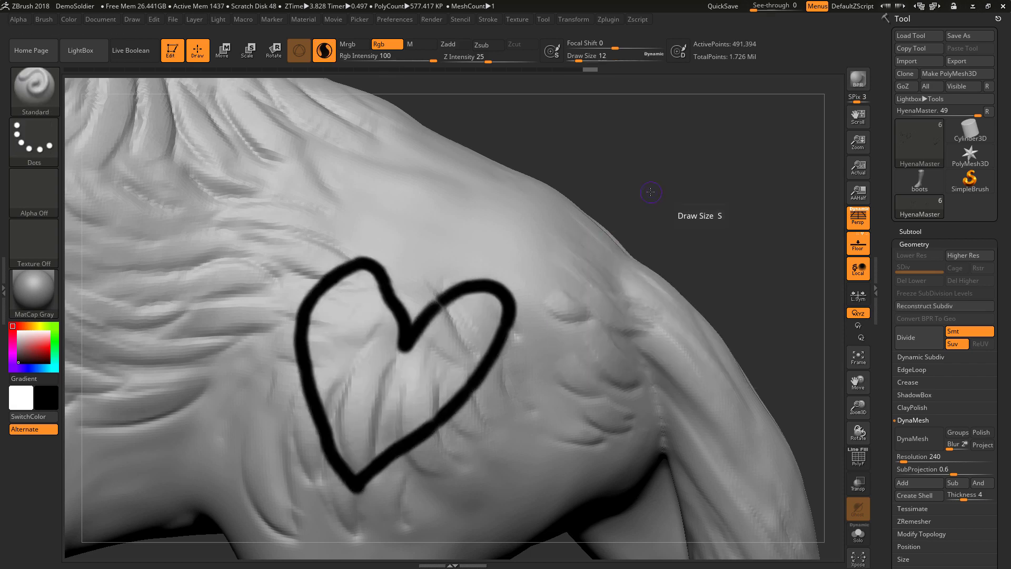
left_click_drag(650, 192, 527, 136, "alt")
mouse_move(559, 201)
left_mouse_down()
mouse_move(609, 194)
mouse_move(564, 210)
left_mouse_up()
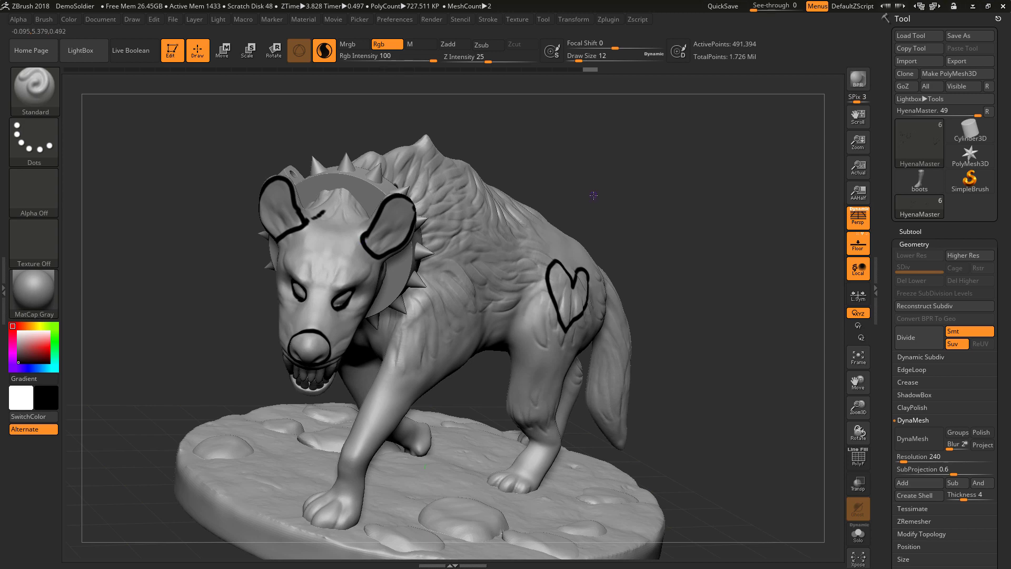
left_click_drag(400, 244, 560, 183)
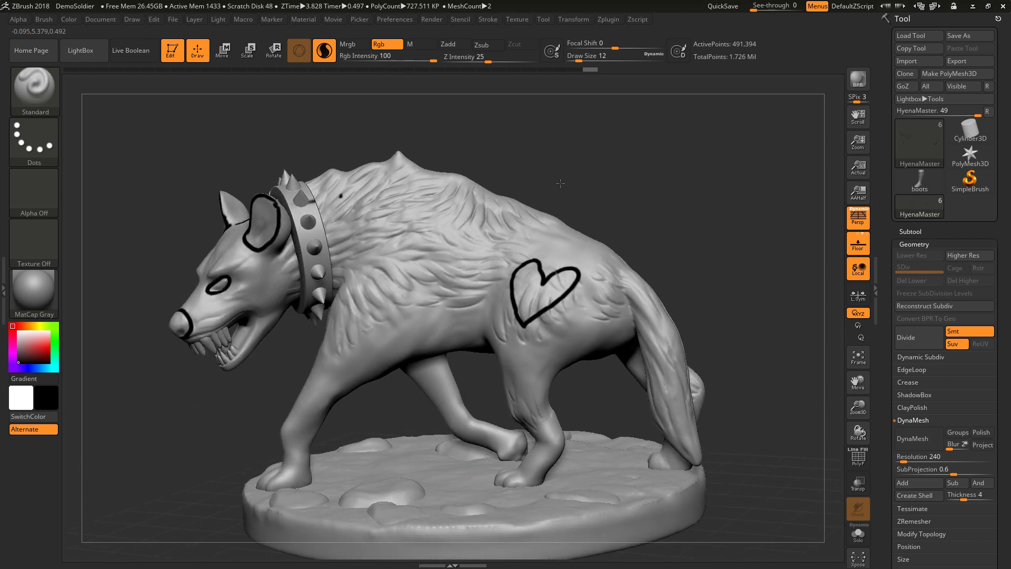
left_click(608, 23)
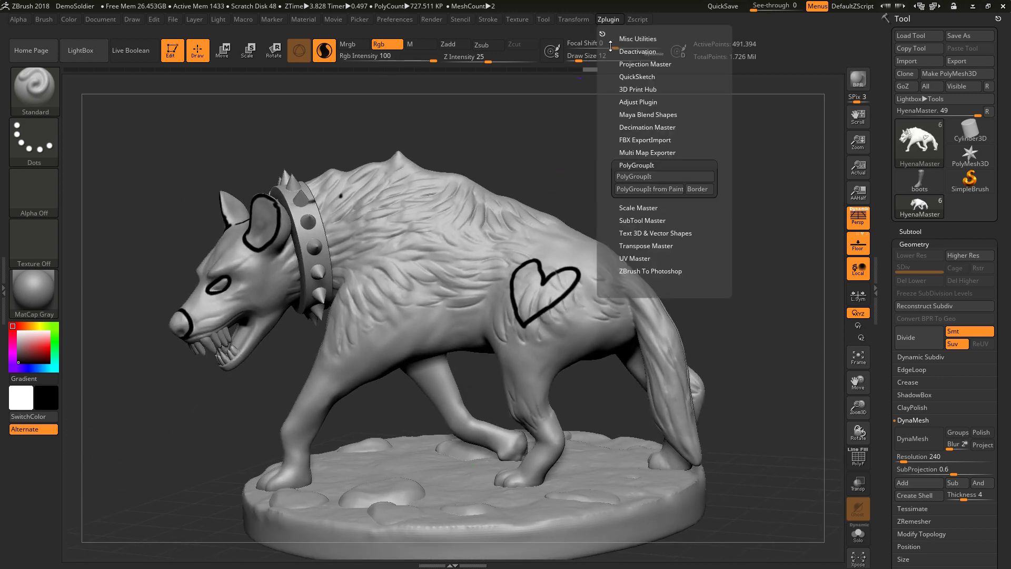
left_click(648, 188)
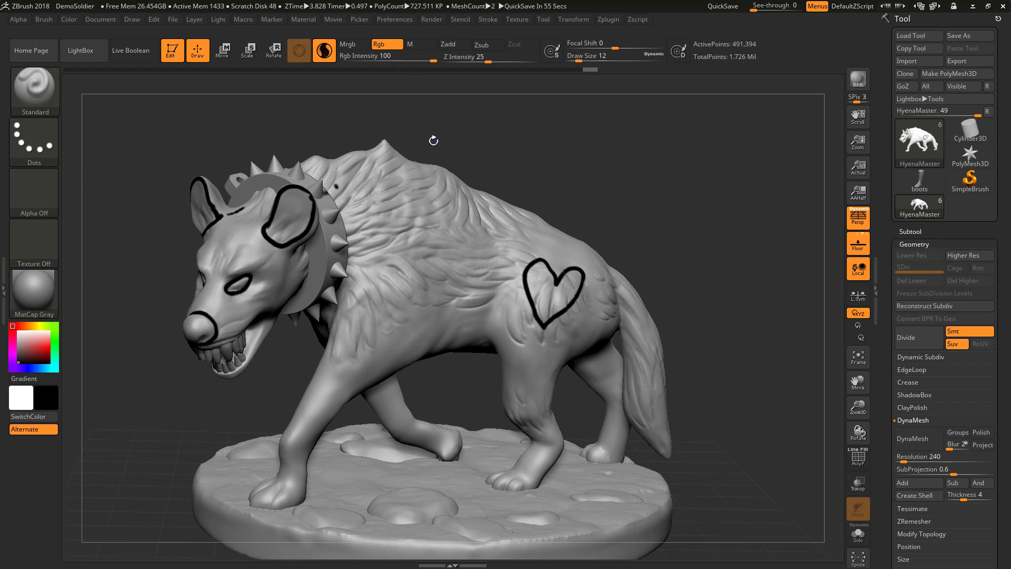
Step: Open the tool's Polygroups settings and examine the From Polypaint and From Masking options
left_click_drag(995, 267, 995, 128)
left_click(919, 190)
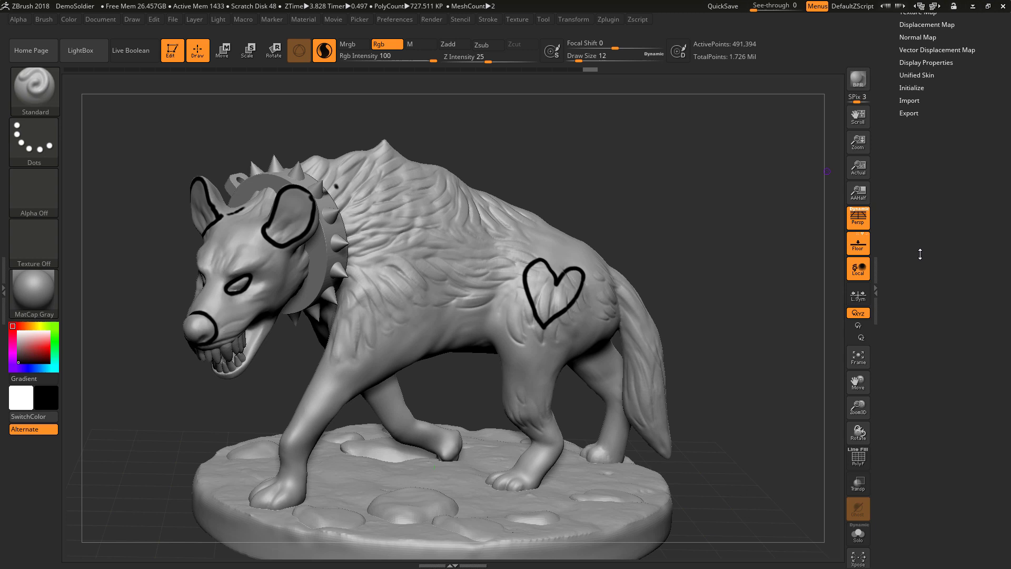
left_click(915, 149)
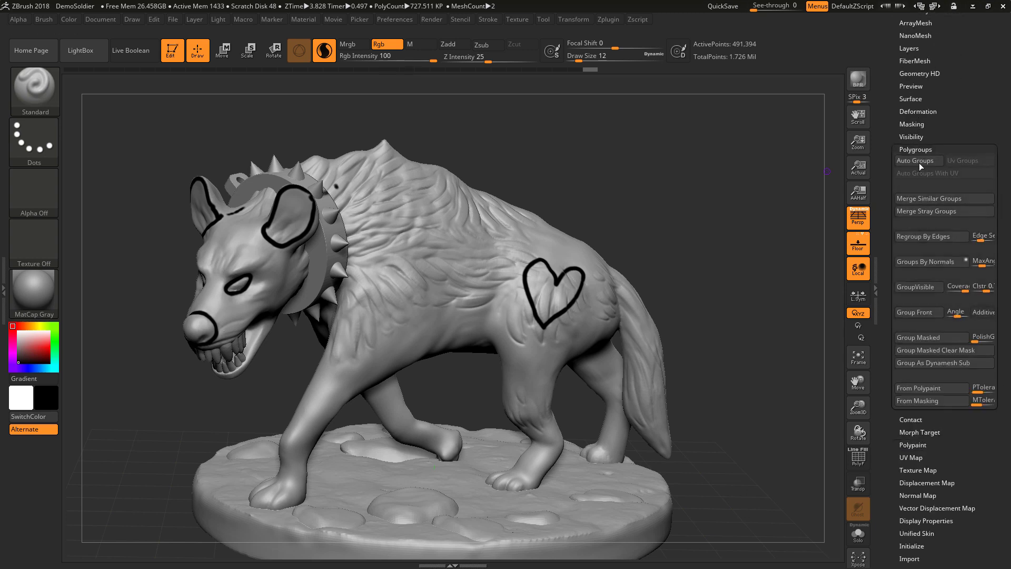
left_click(928, 402)
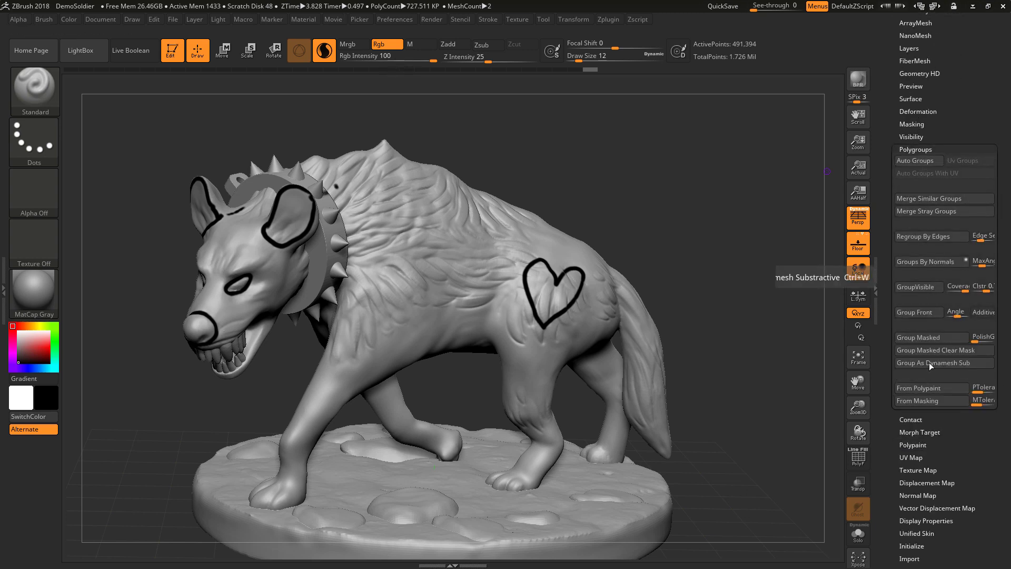